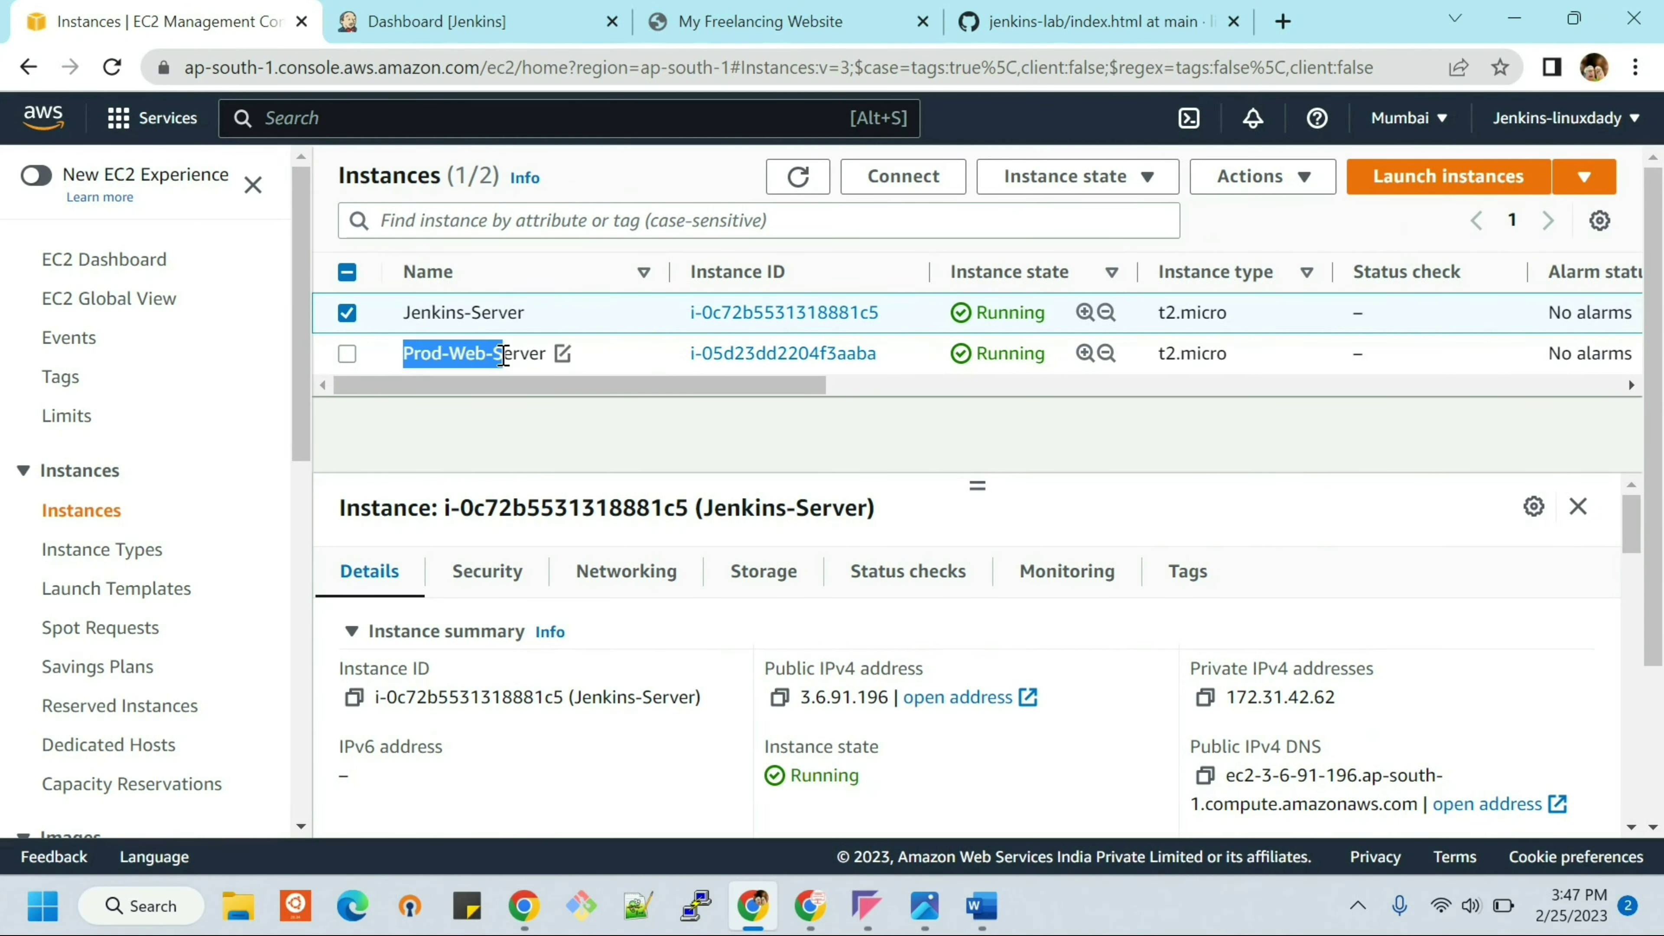
Select the Jenkins-Server instance in the EC2 instance list and view the Jenkins dashboard it hosts.
left_click_drag(402, 313, 408, 313)
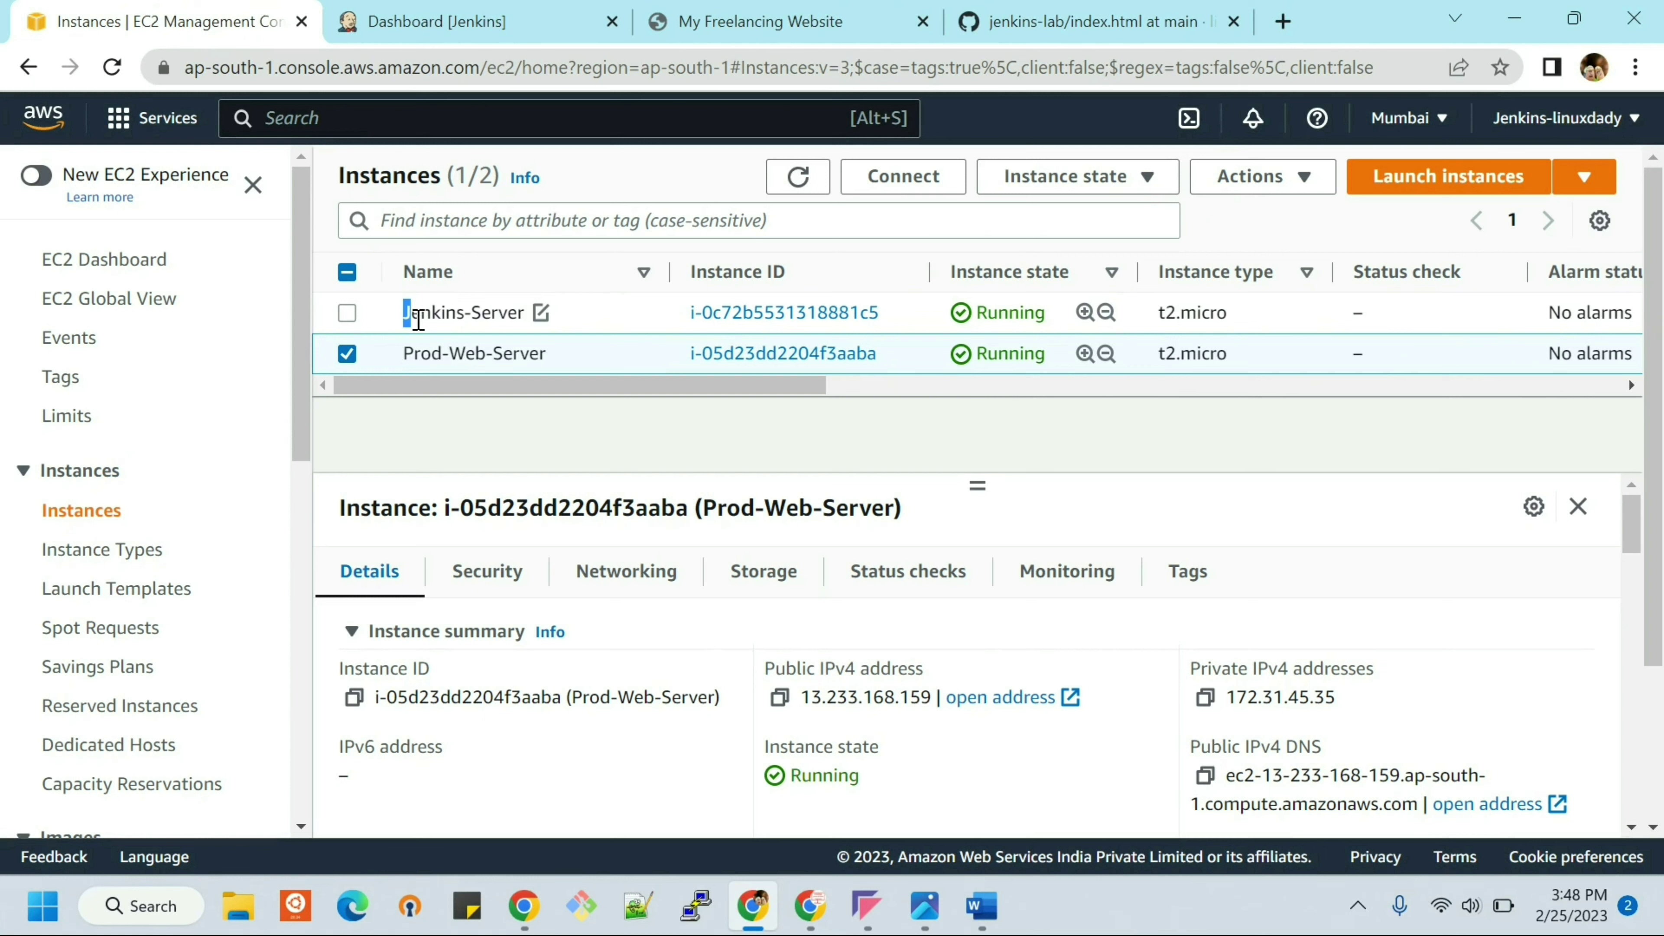
triple_click(505, 313)
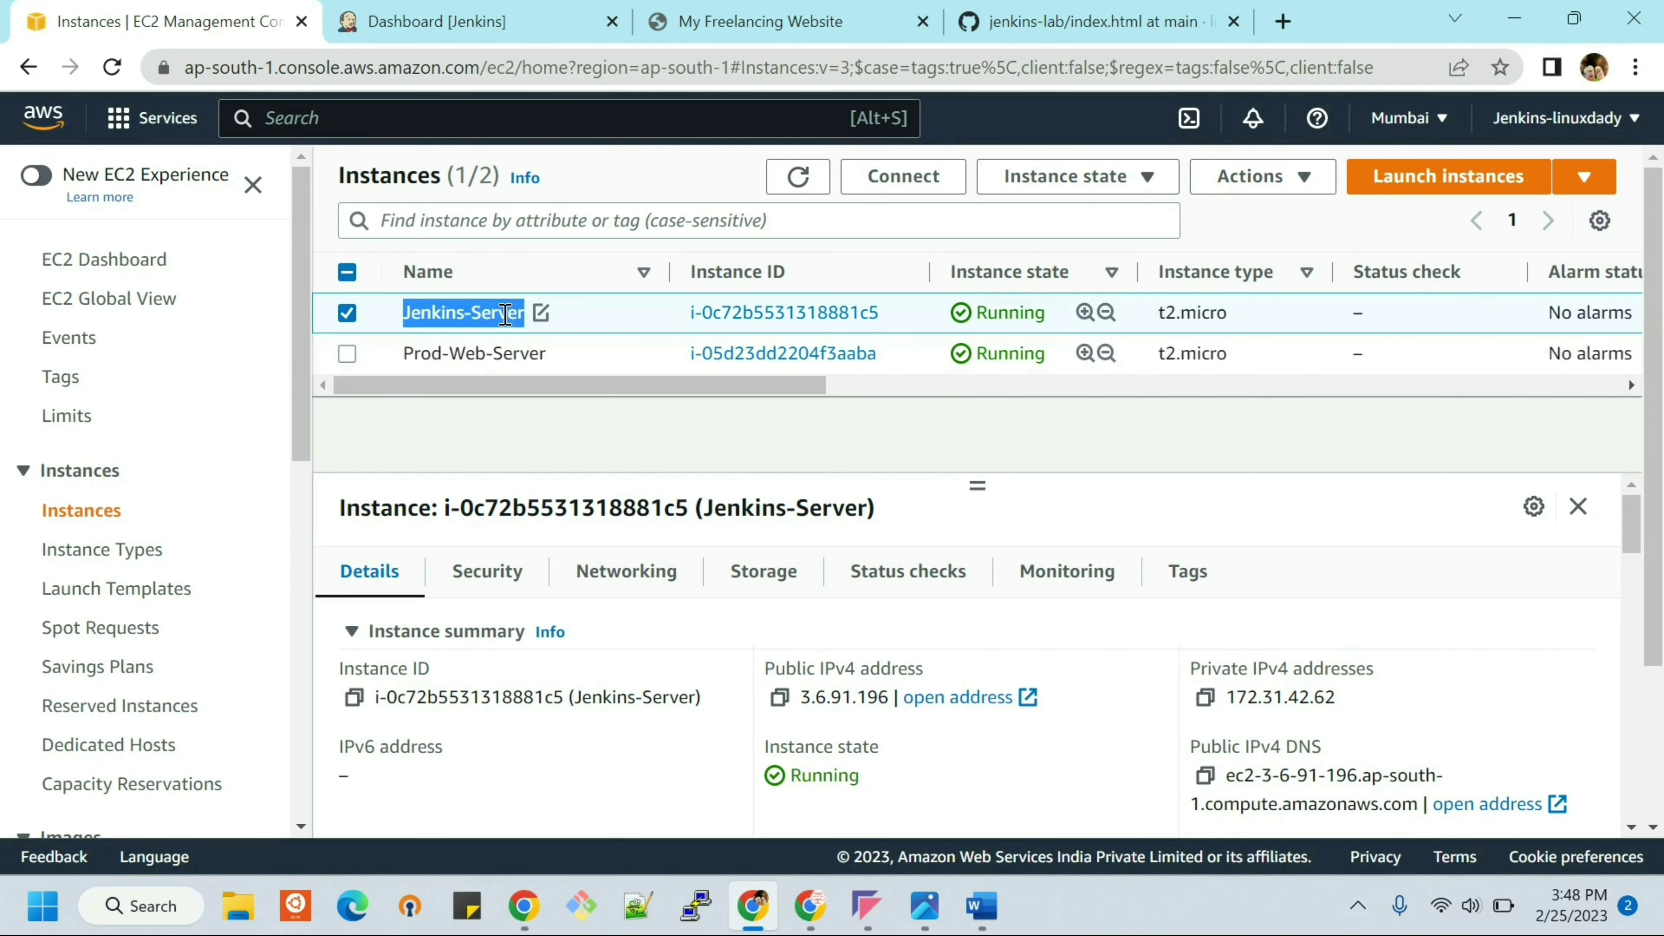
left_click(478, 35)
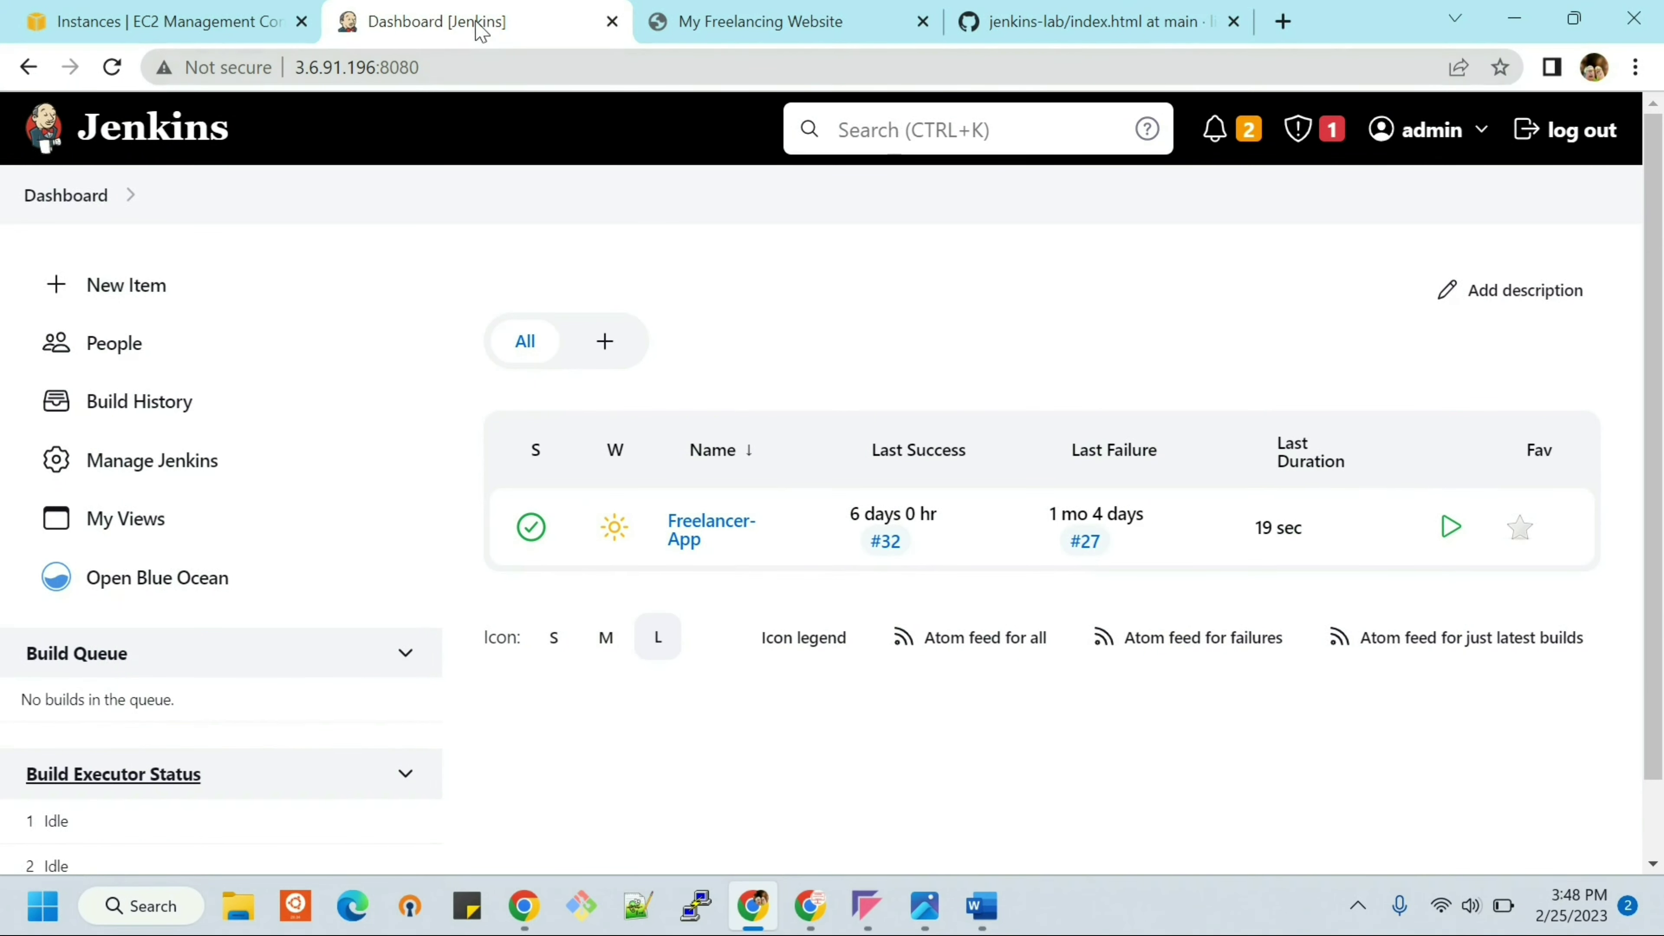
left_click(241, 29)
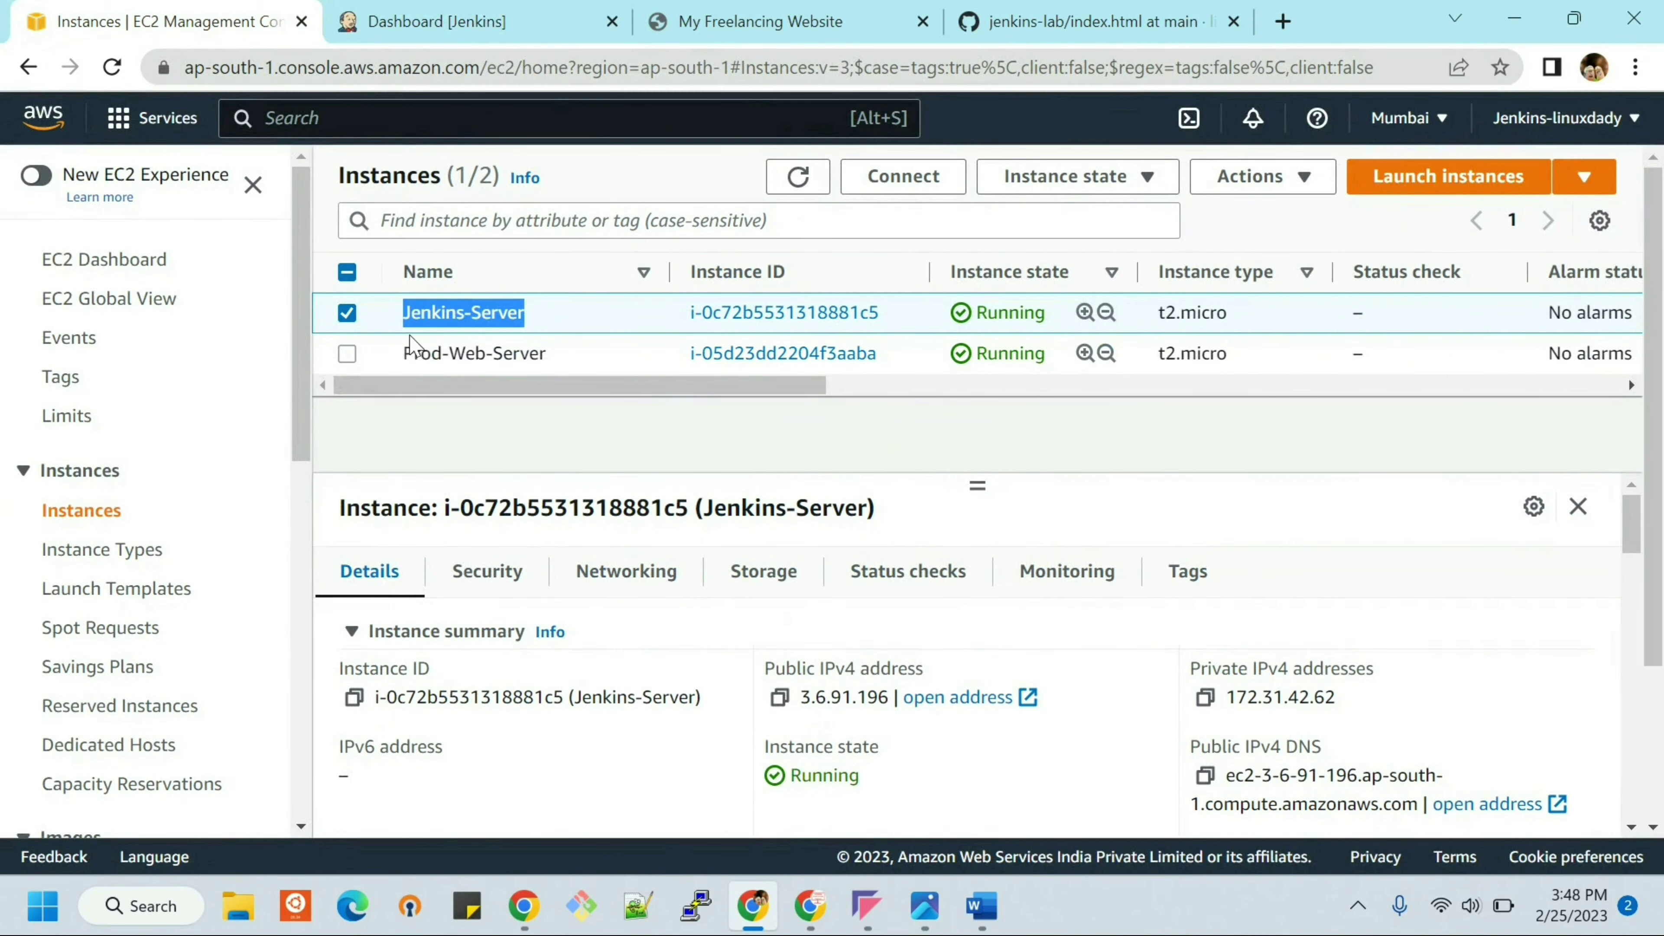
left_click(450, 38)
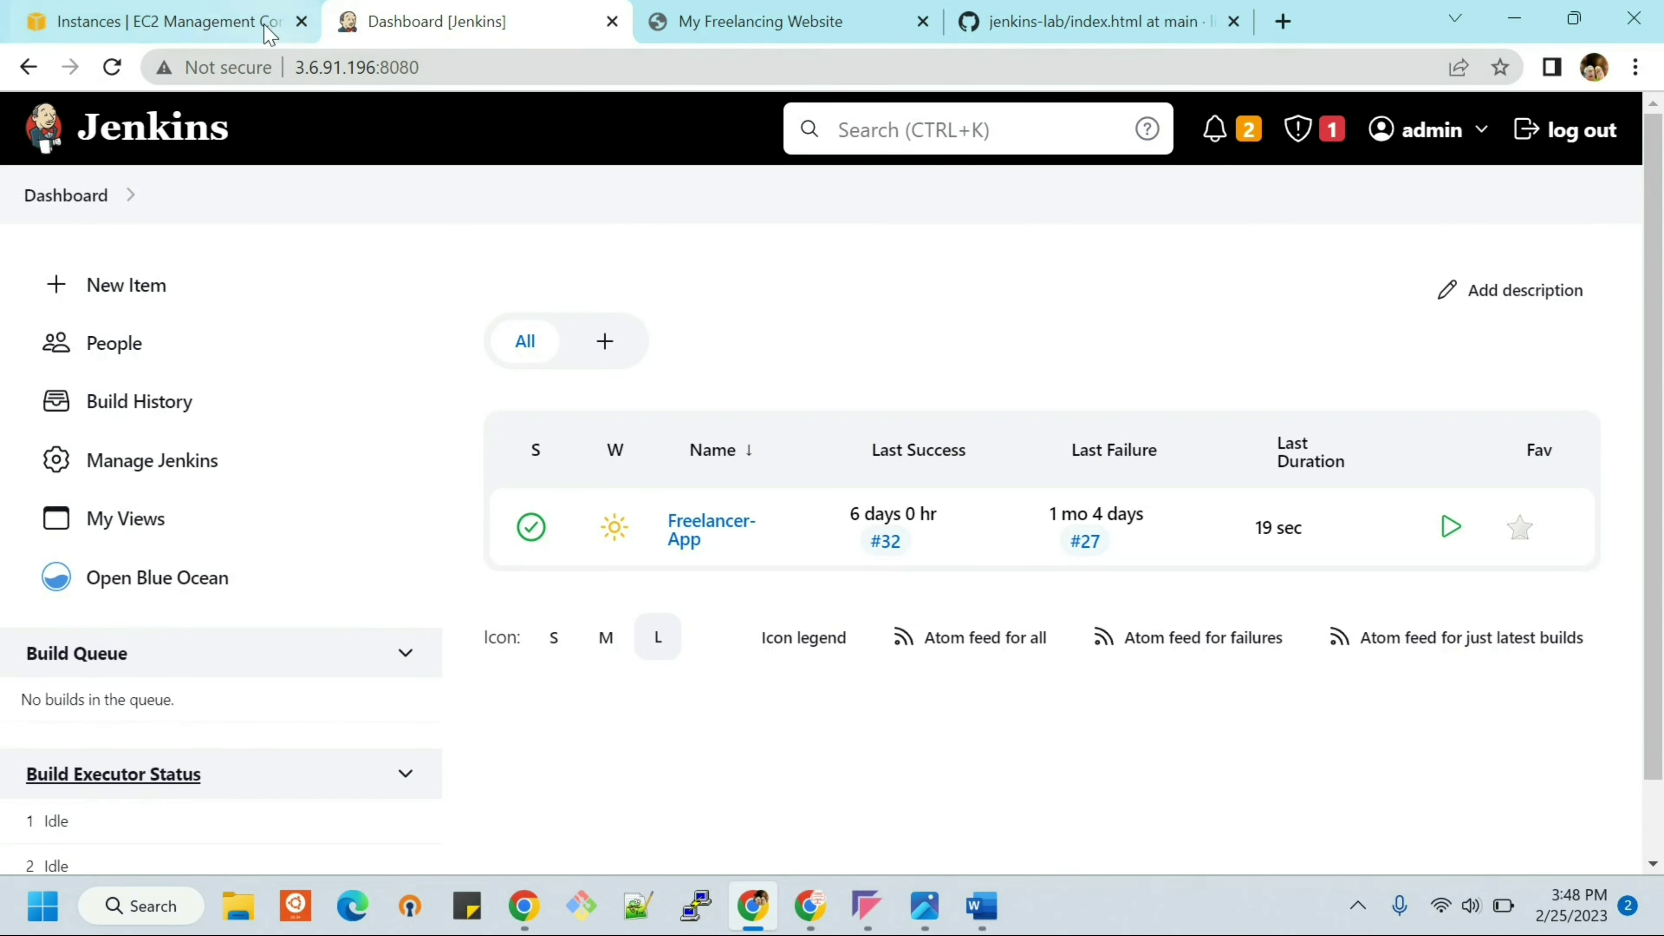
Select the Prod-Web-Server instance in the EC2 instance list and view the freelancing website it hosts.
left_click(218, 30)
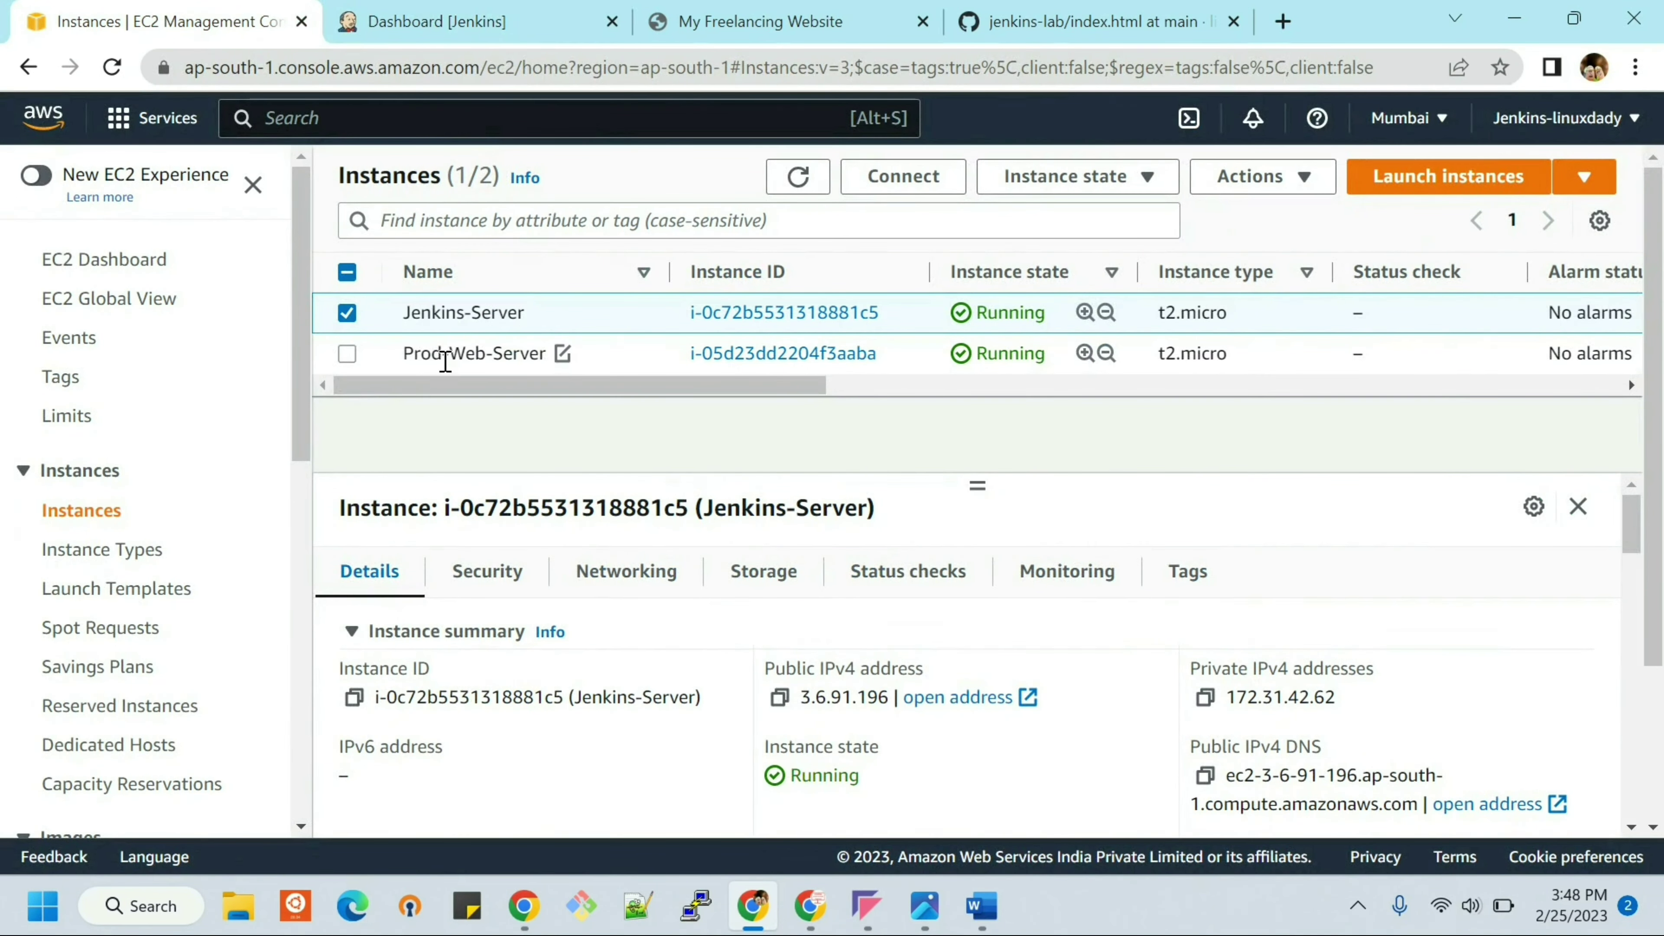
left_click(415, 354)
left_click_drag(415, 354, 530, 354)
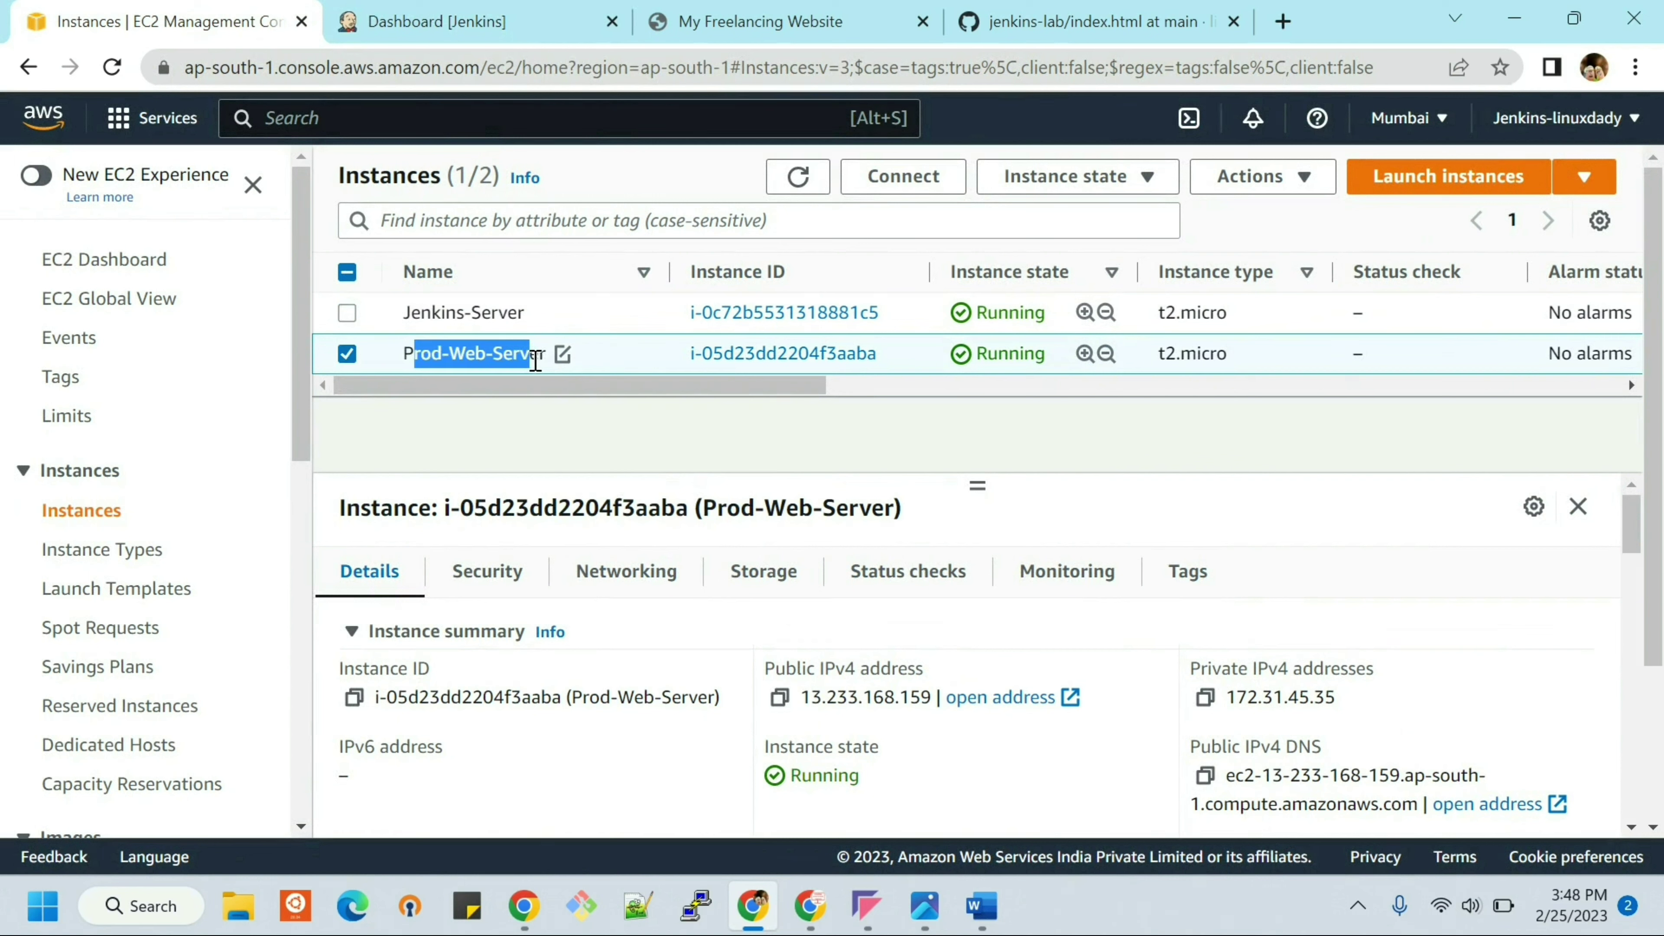
left_click(750, 29)
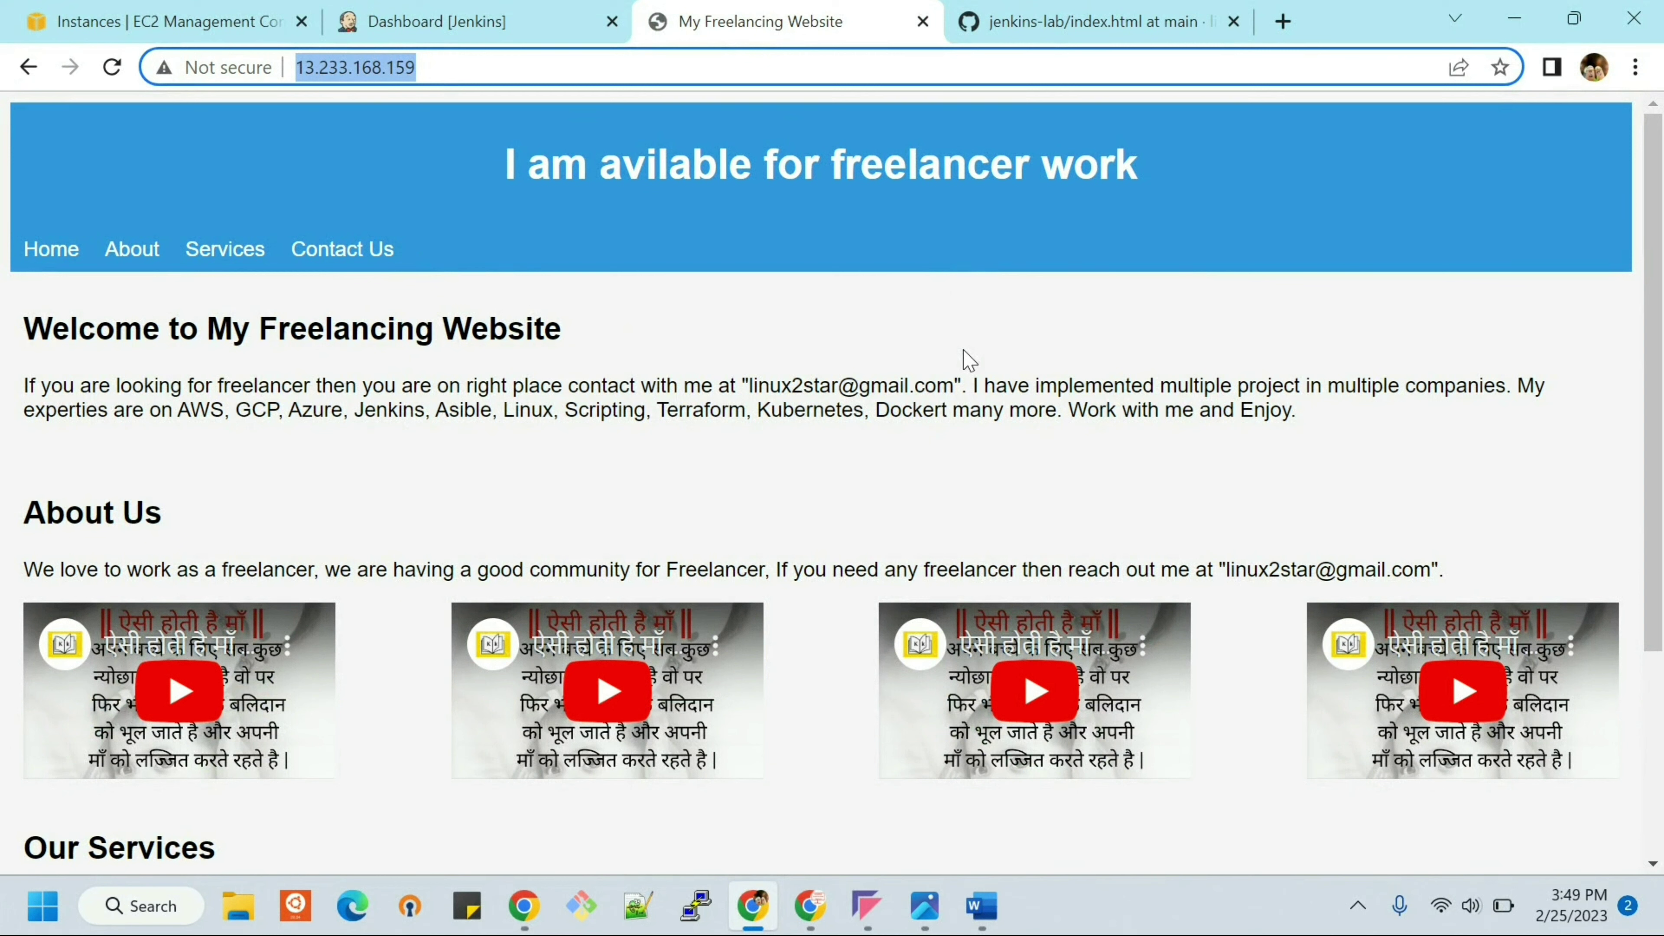
left_click(197, 21)
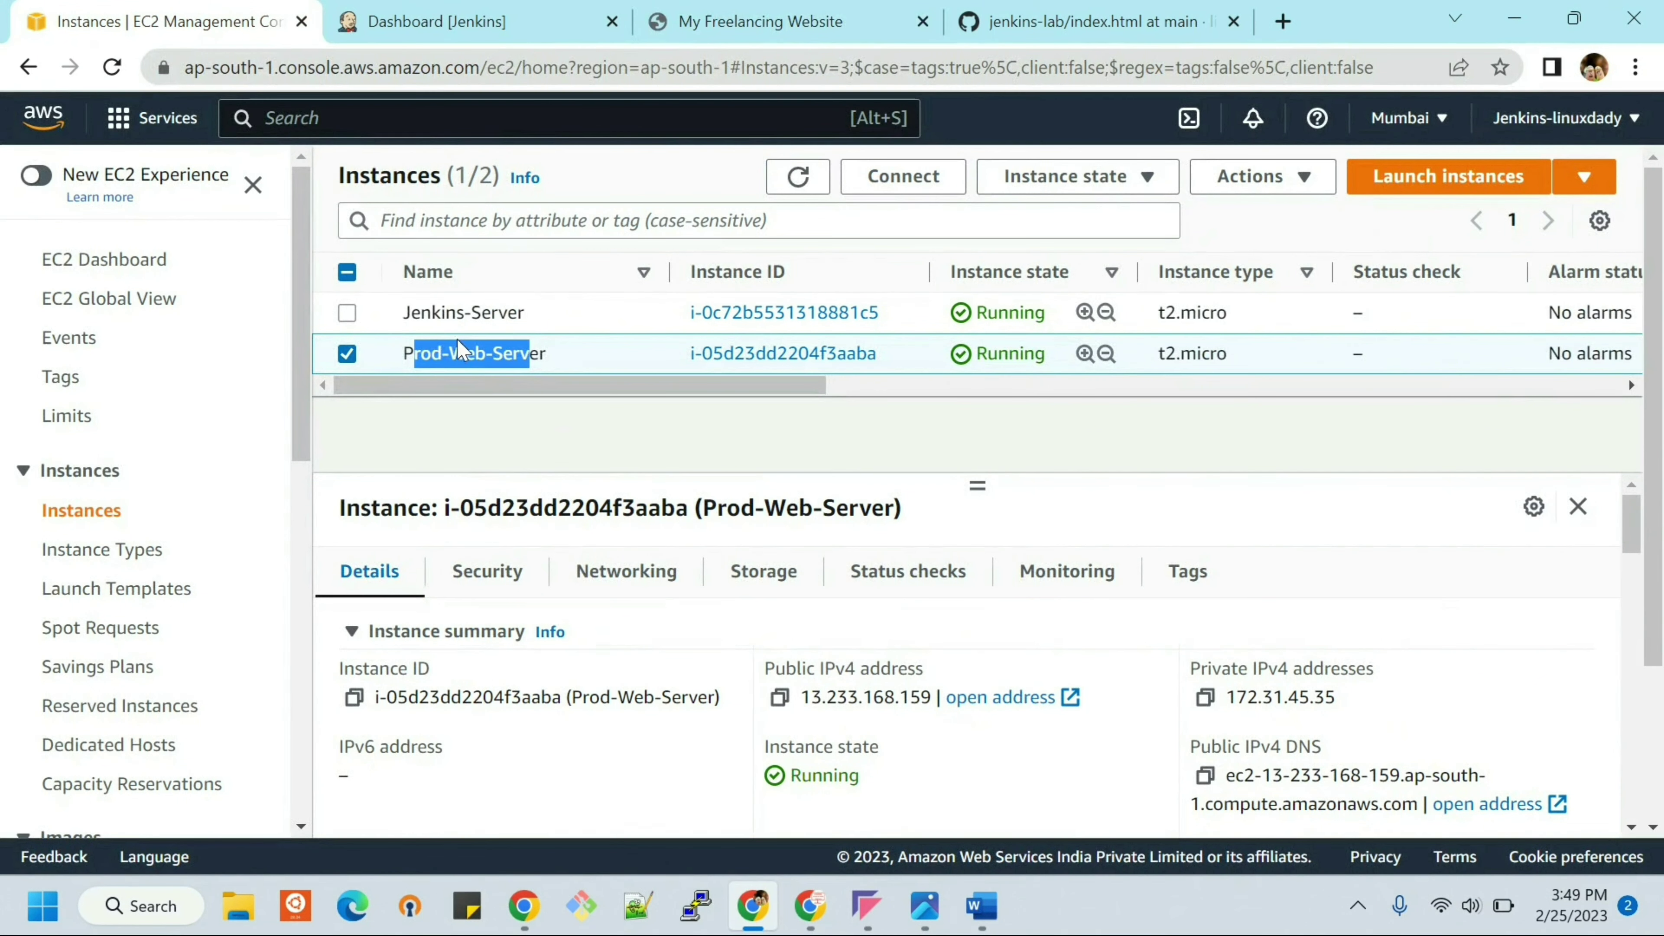
left_click(734, 22)
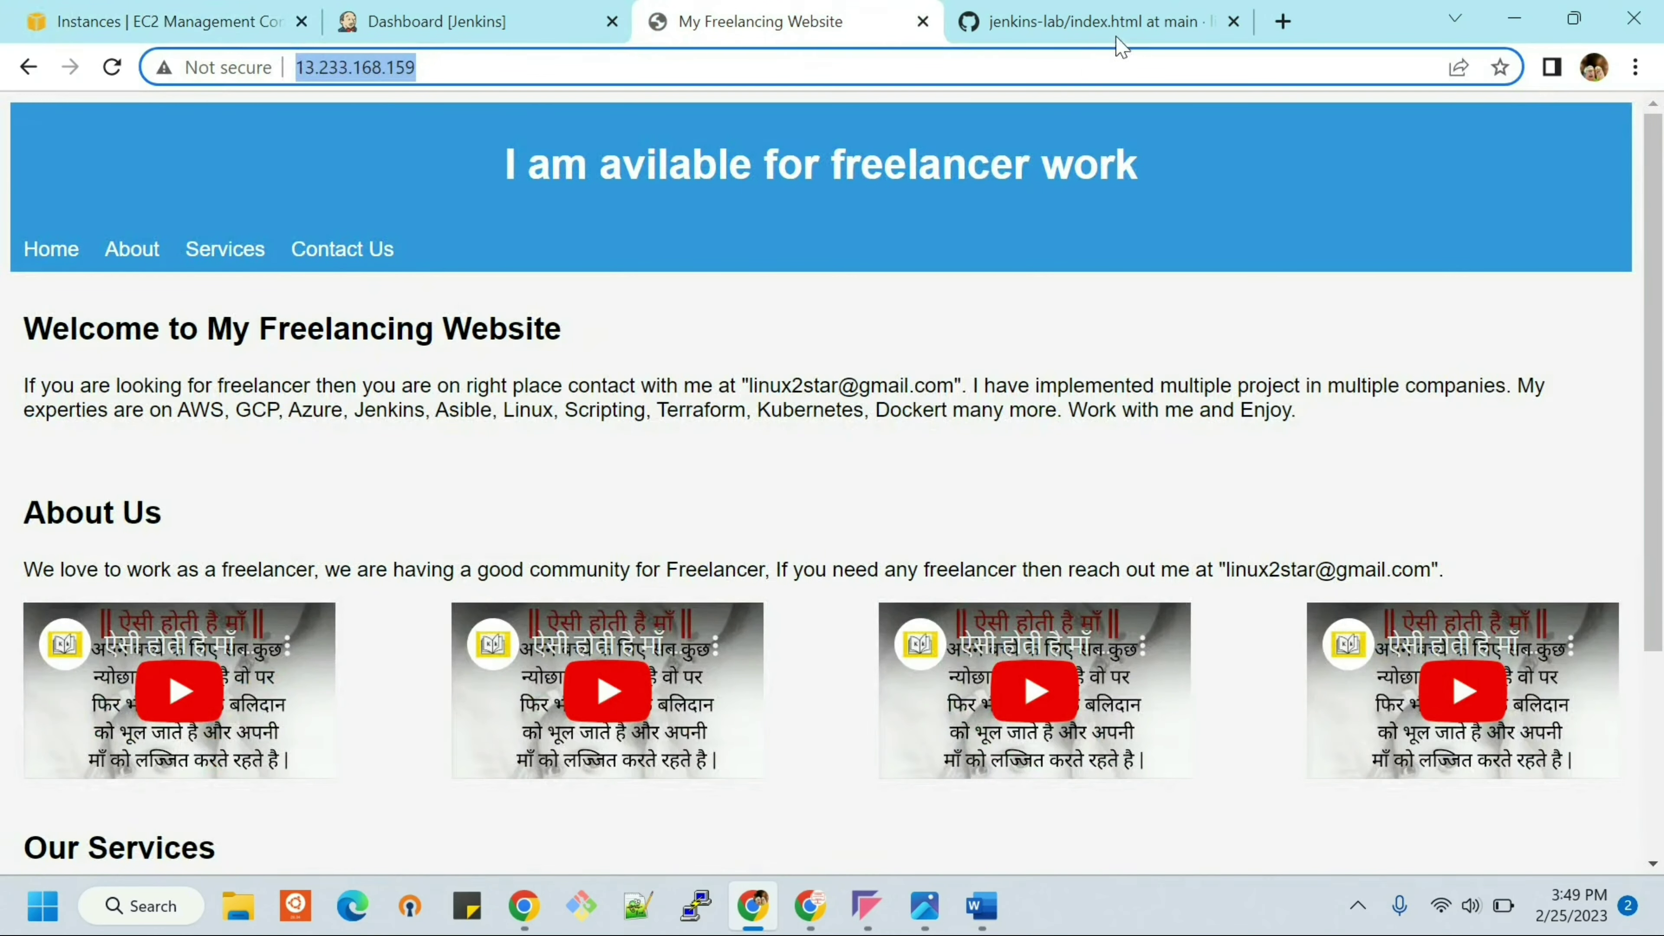
Examine the index.html source in the jenkins-lab GitHub repository, highlighting the body background-color line and reading on through the navigation styling.
left_click(1141, 24)
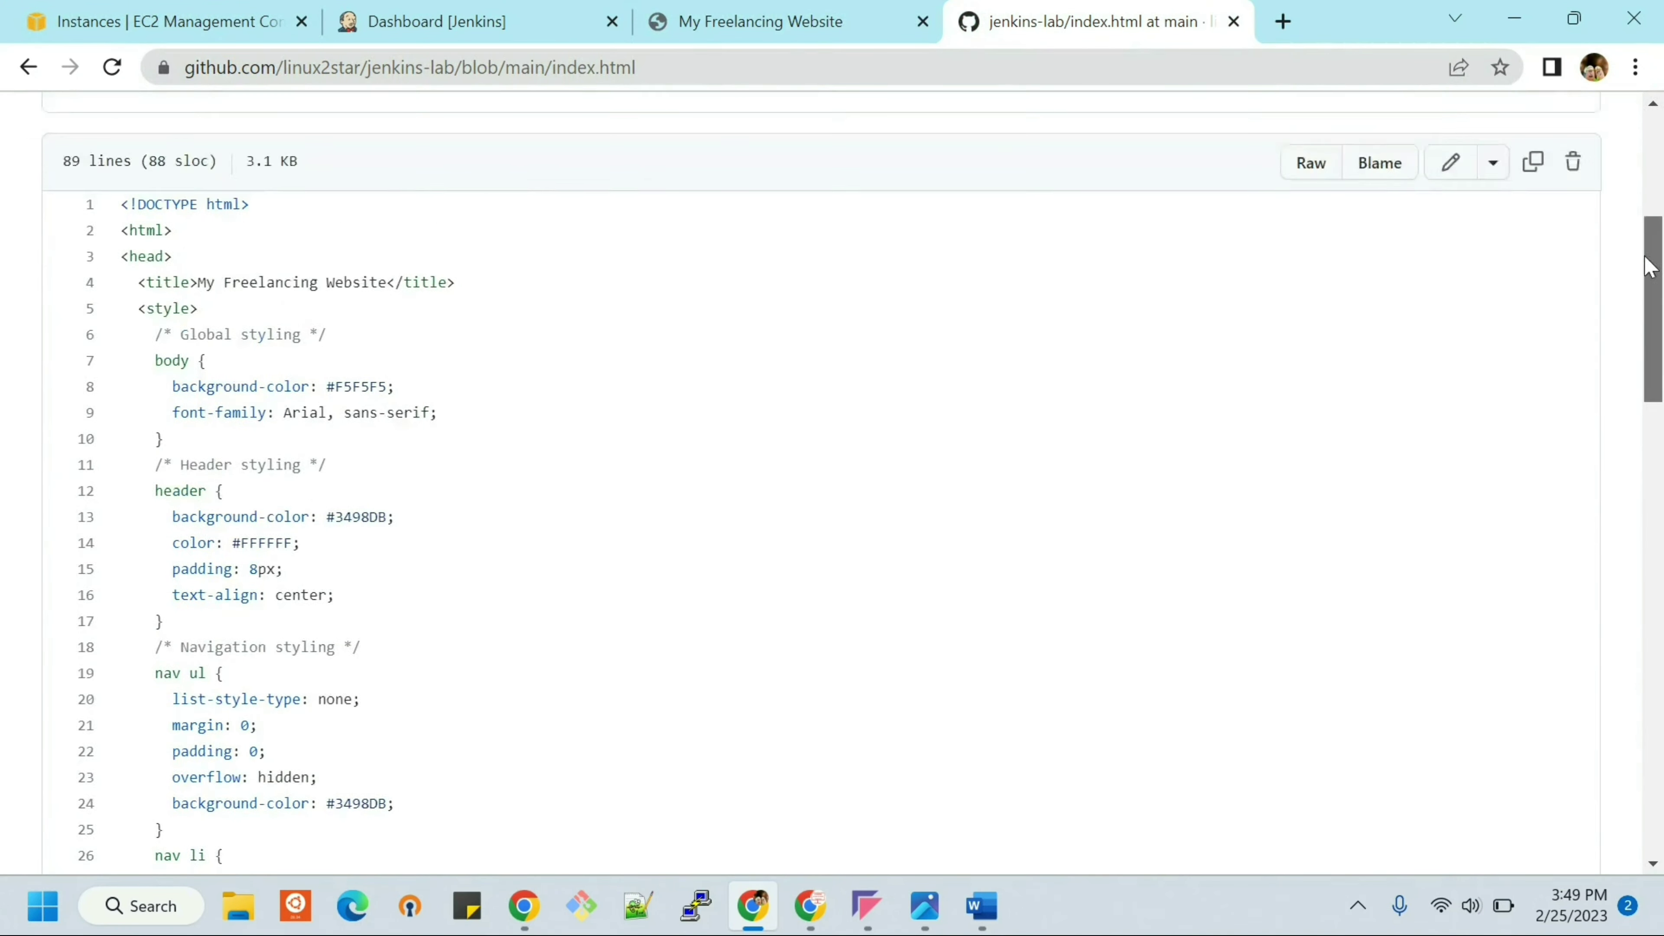
scroll(1648, 267, "up", 5)
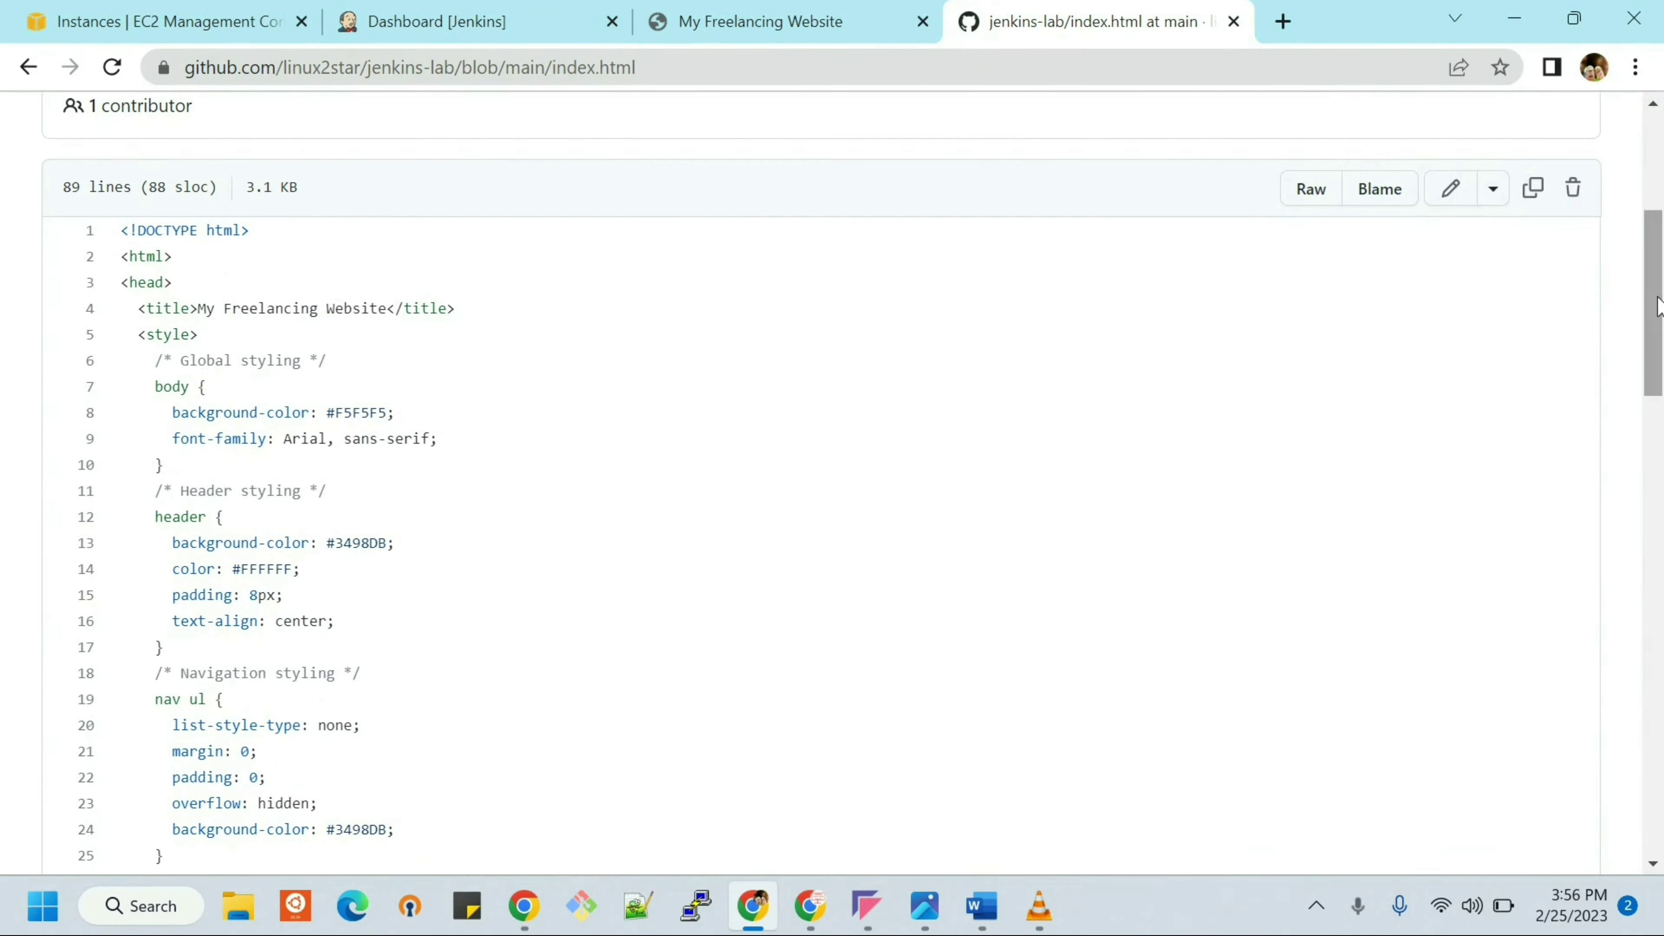
scroll(1660, 216, "up", 2)
scroll(1660, 217, "down", 2)
scroll(1660, 216, "up", 5)
scroll(1660, 216, "down", 4)
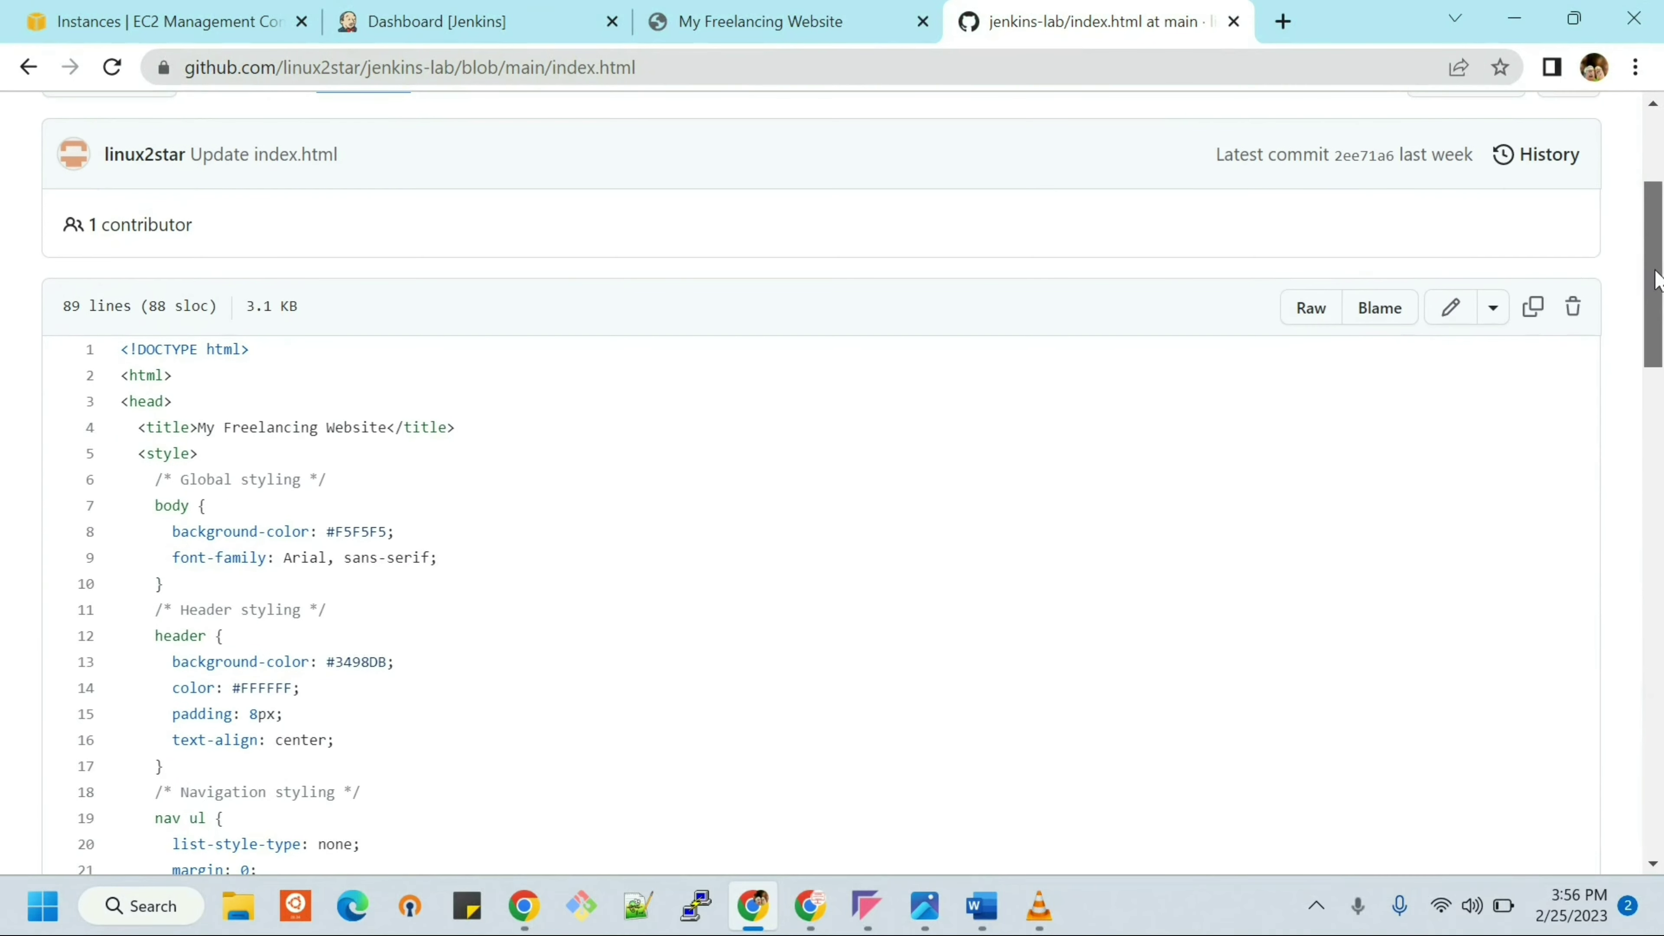
left_click_drag(309, 518, 434, 545)
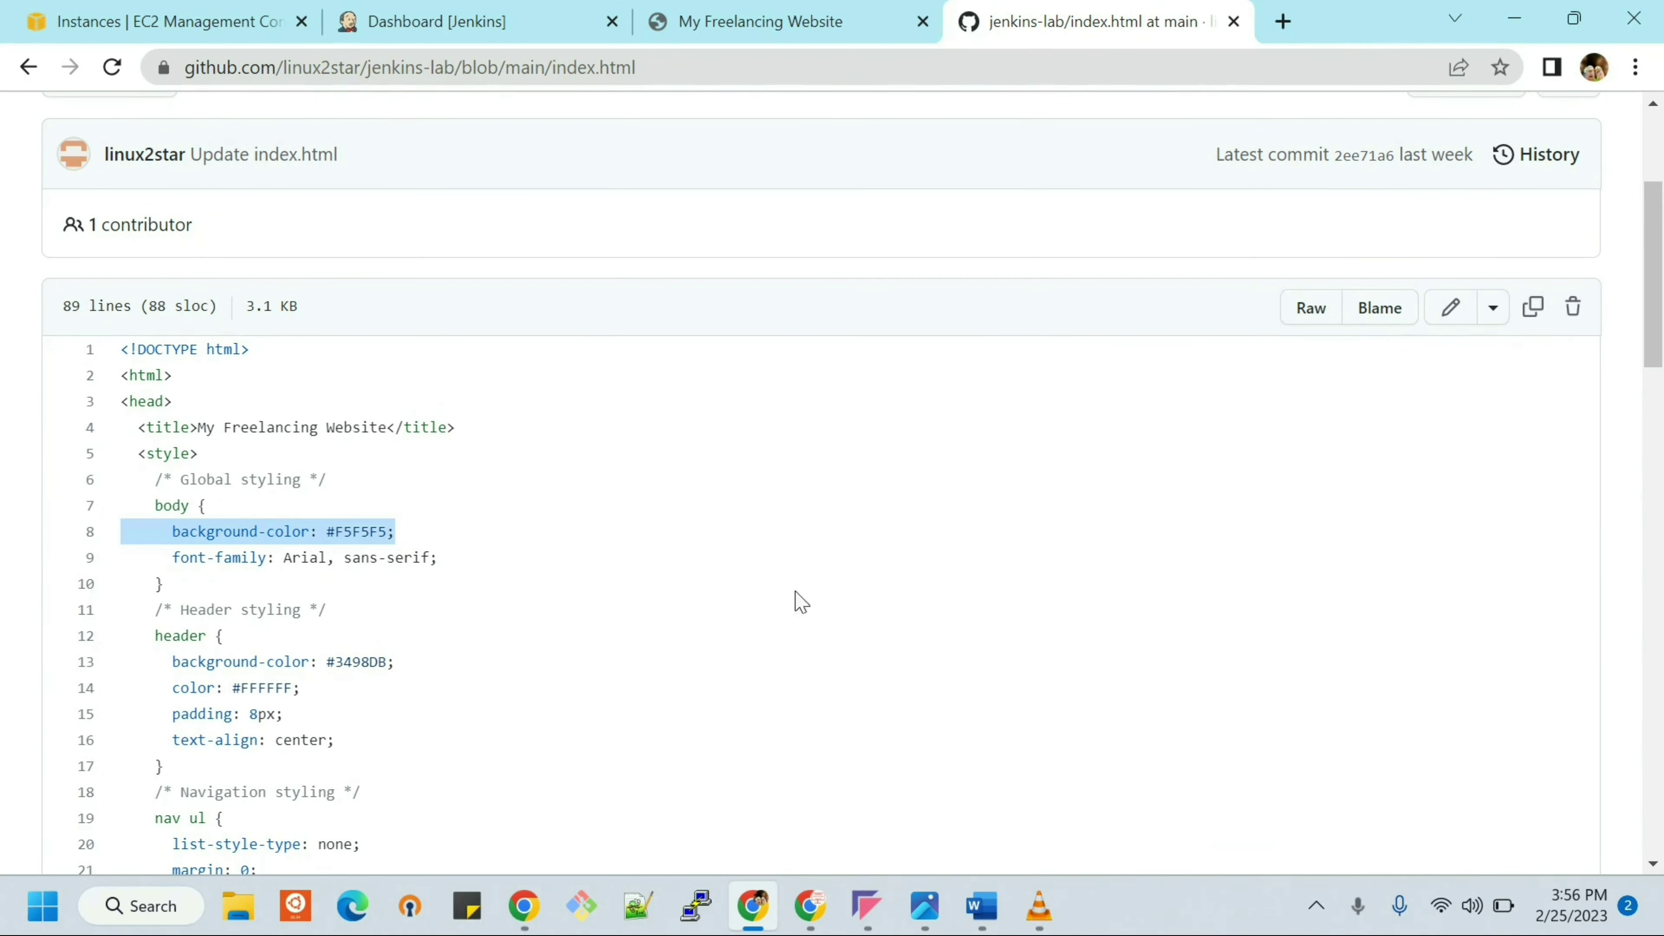
left_click_drag(1660, 266, 1662, 418)
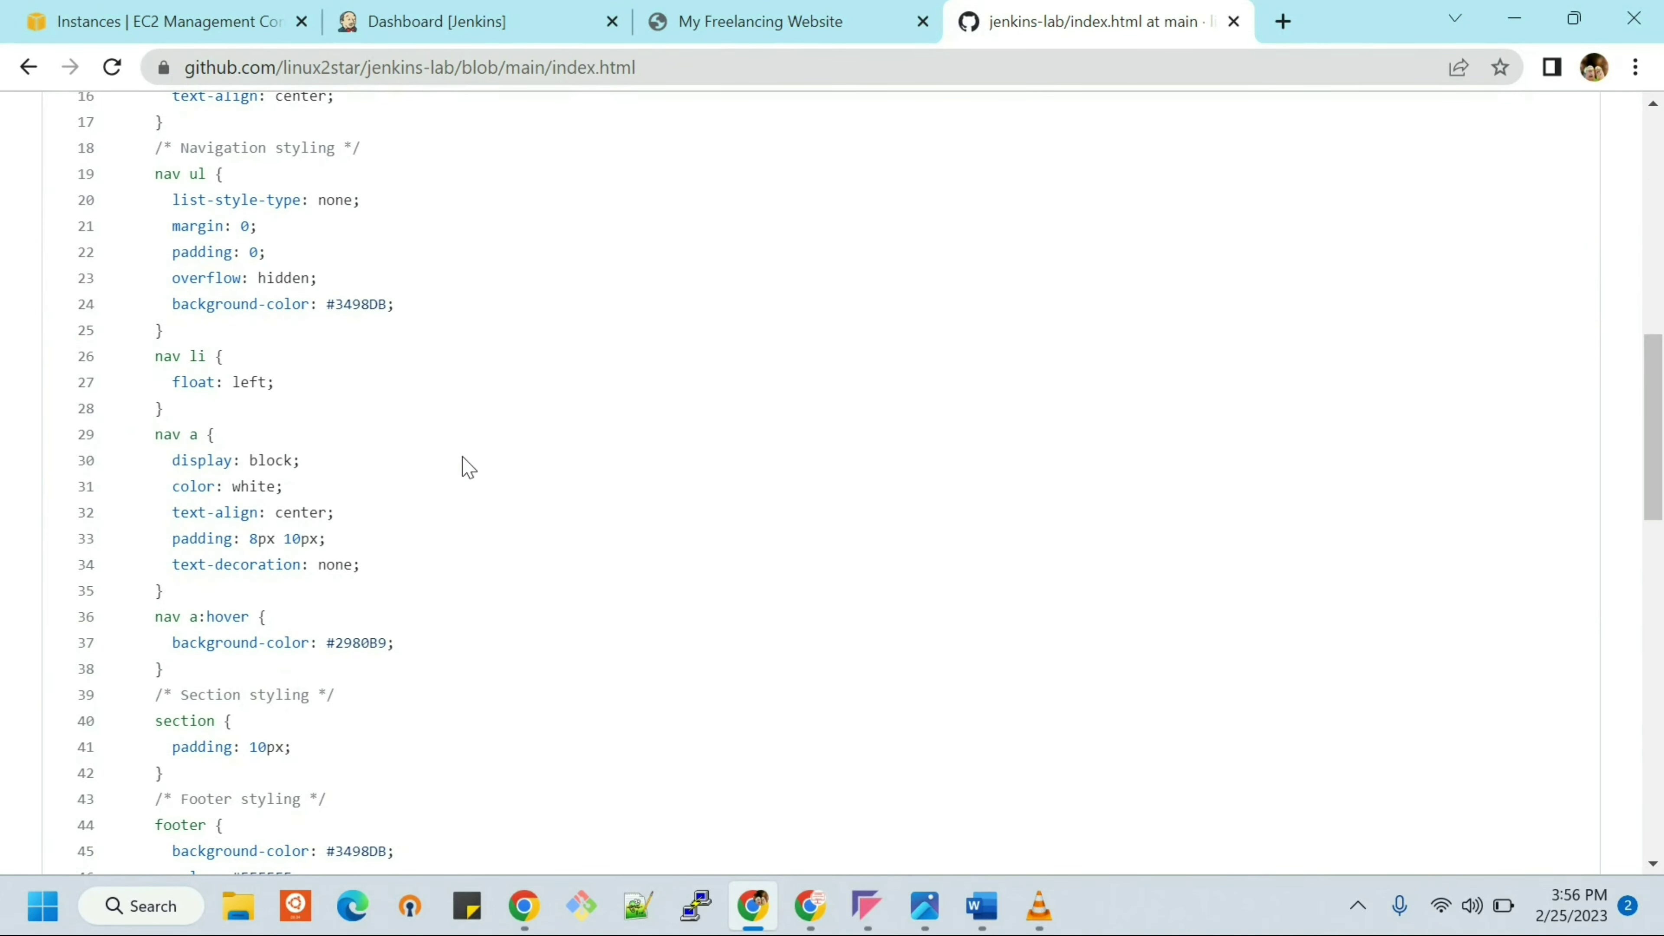
Compare the freelancing website and its highlighted main heading with the two EC2 instances and the Jenkins dashboard.
left_click(744, 31)
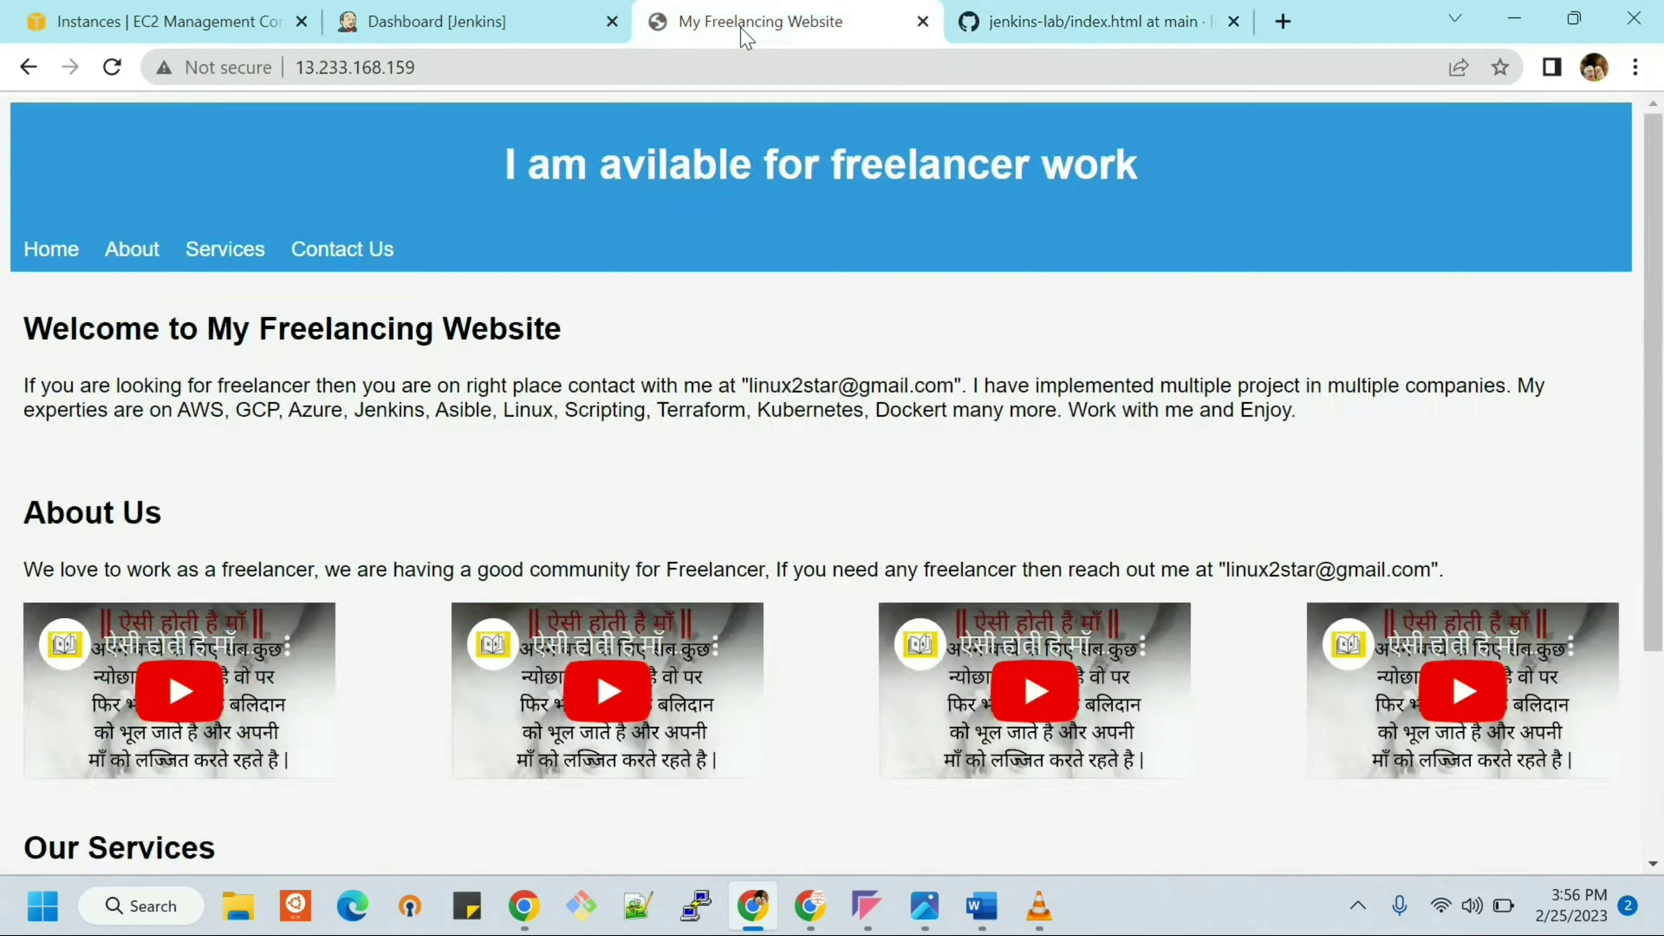
left_click_drag(498, 162, 1148, 151)
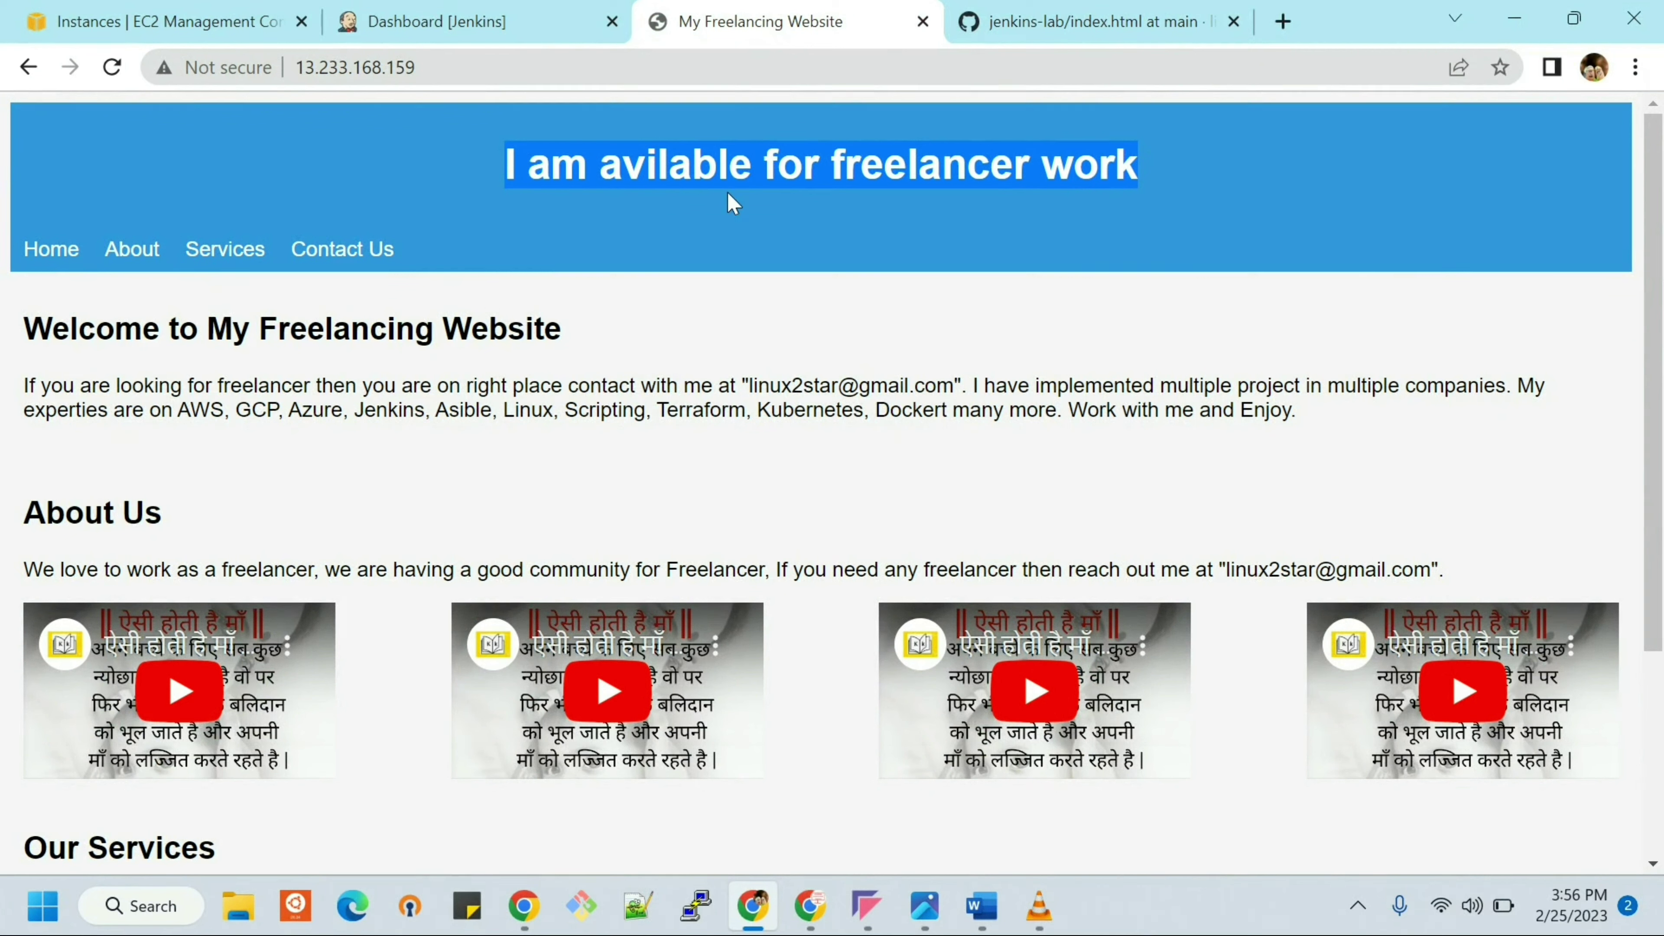
left_click(209, 27)
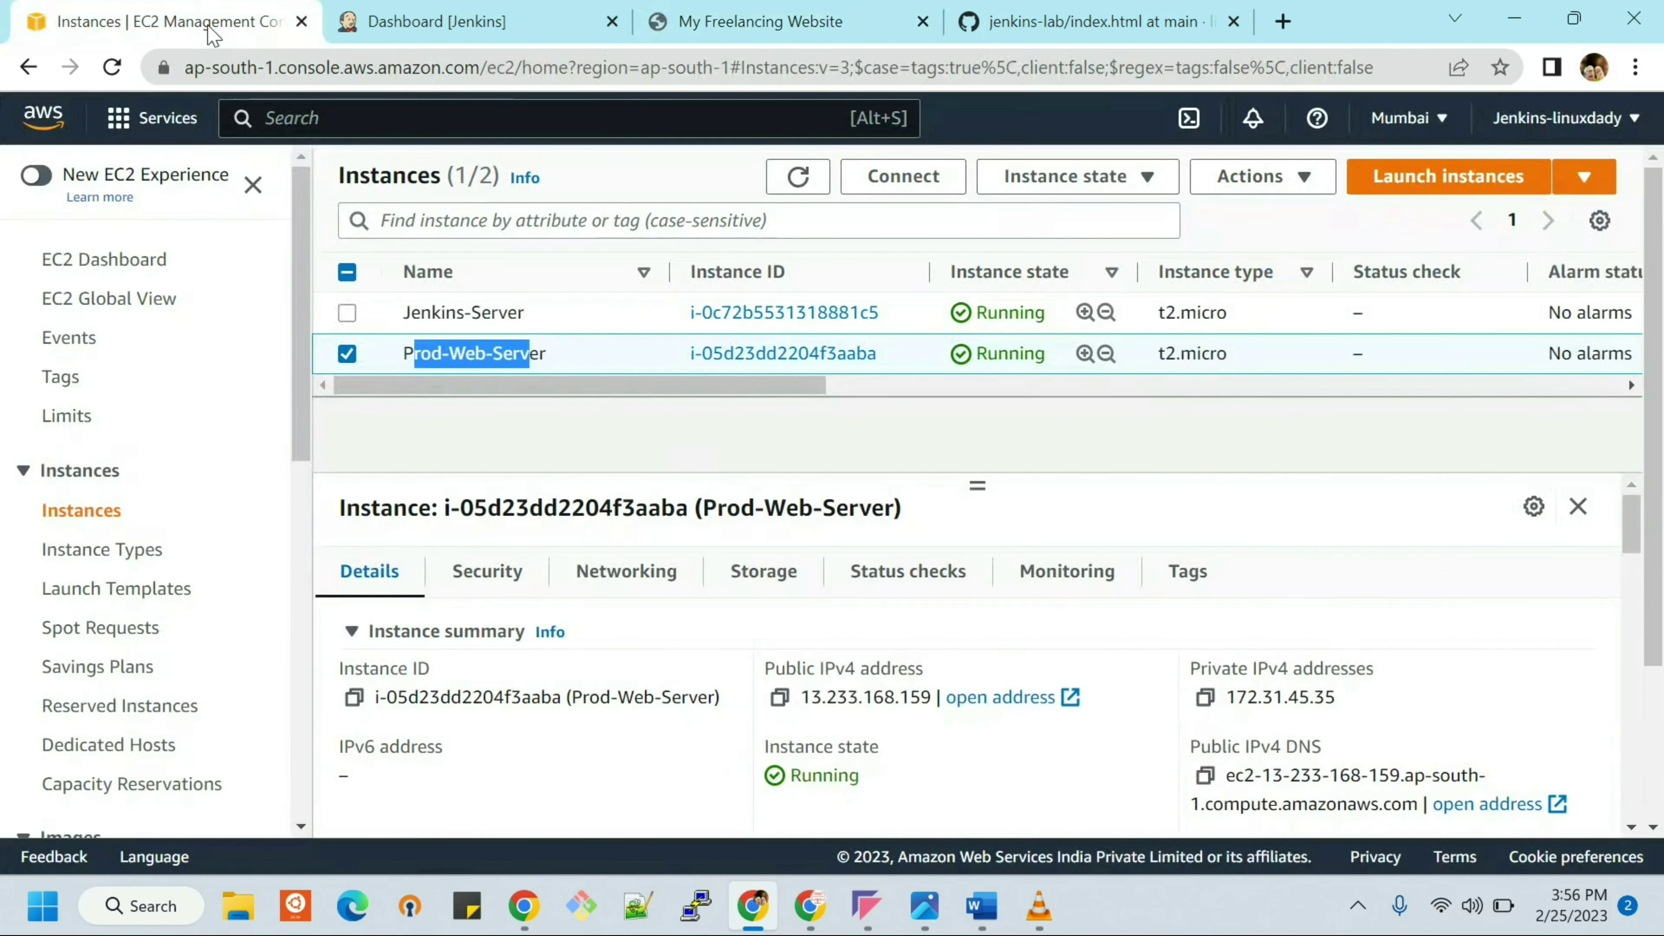
left_click(488, 313)
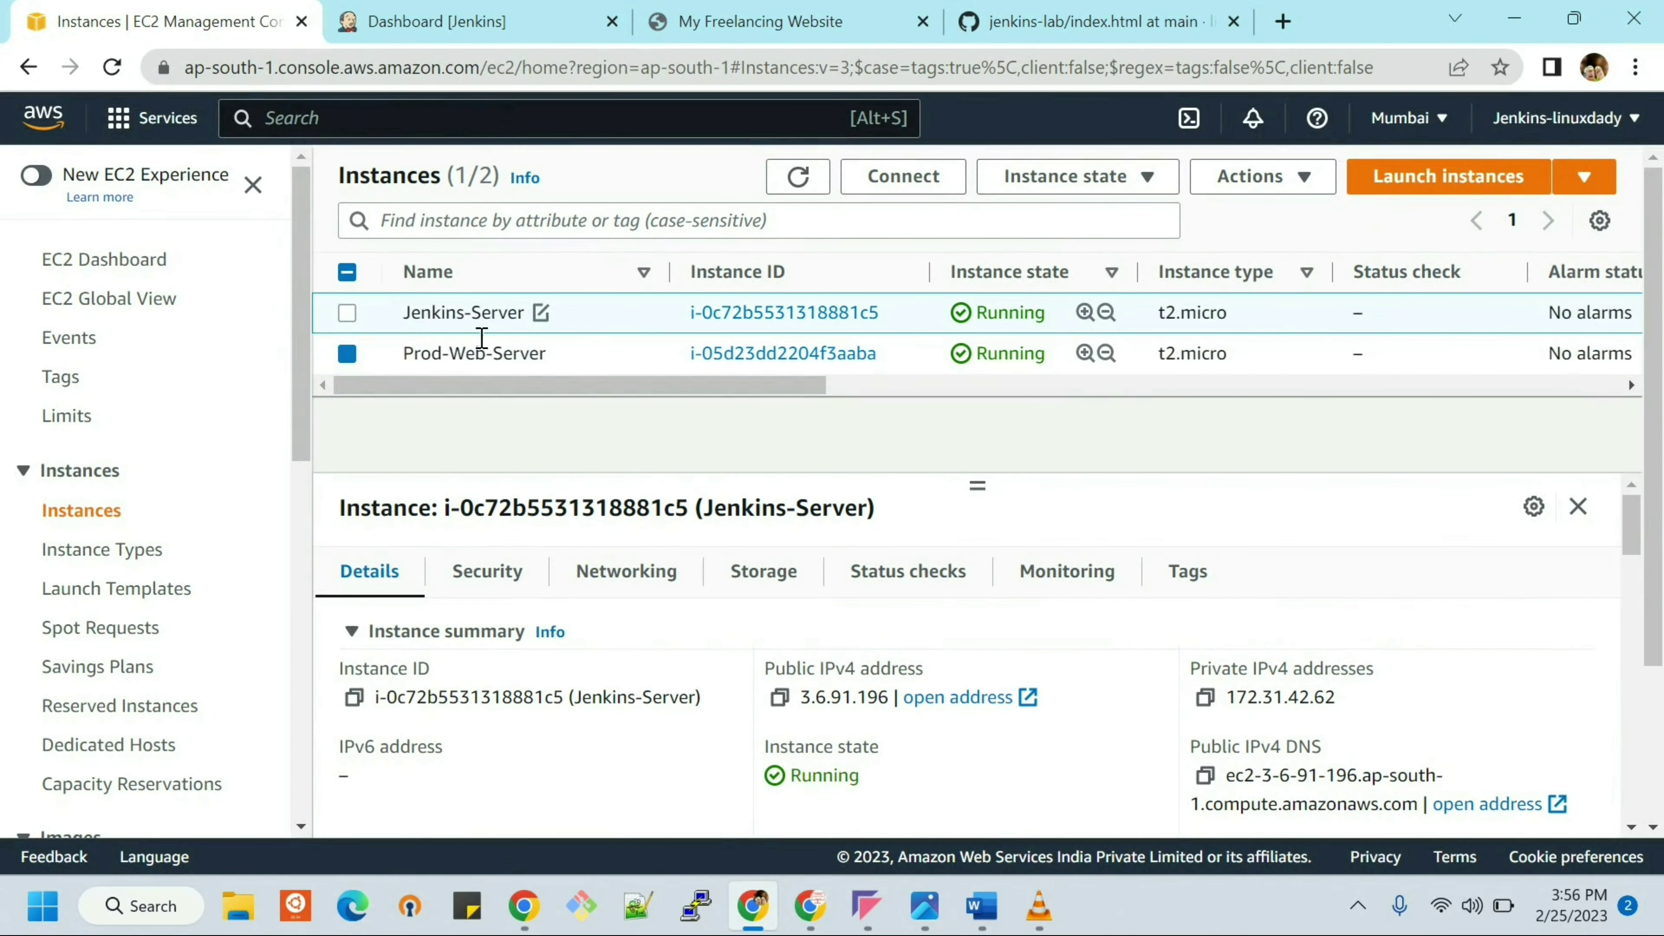
left_click(476, 353)
left_click(504, 26)
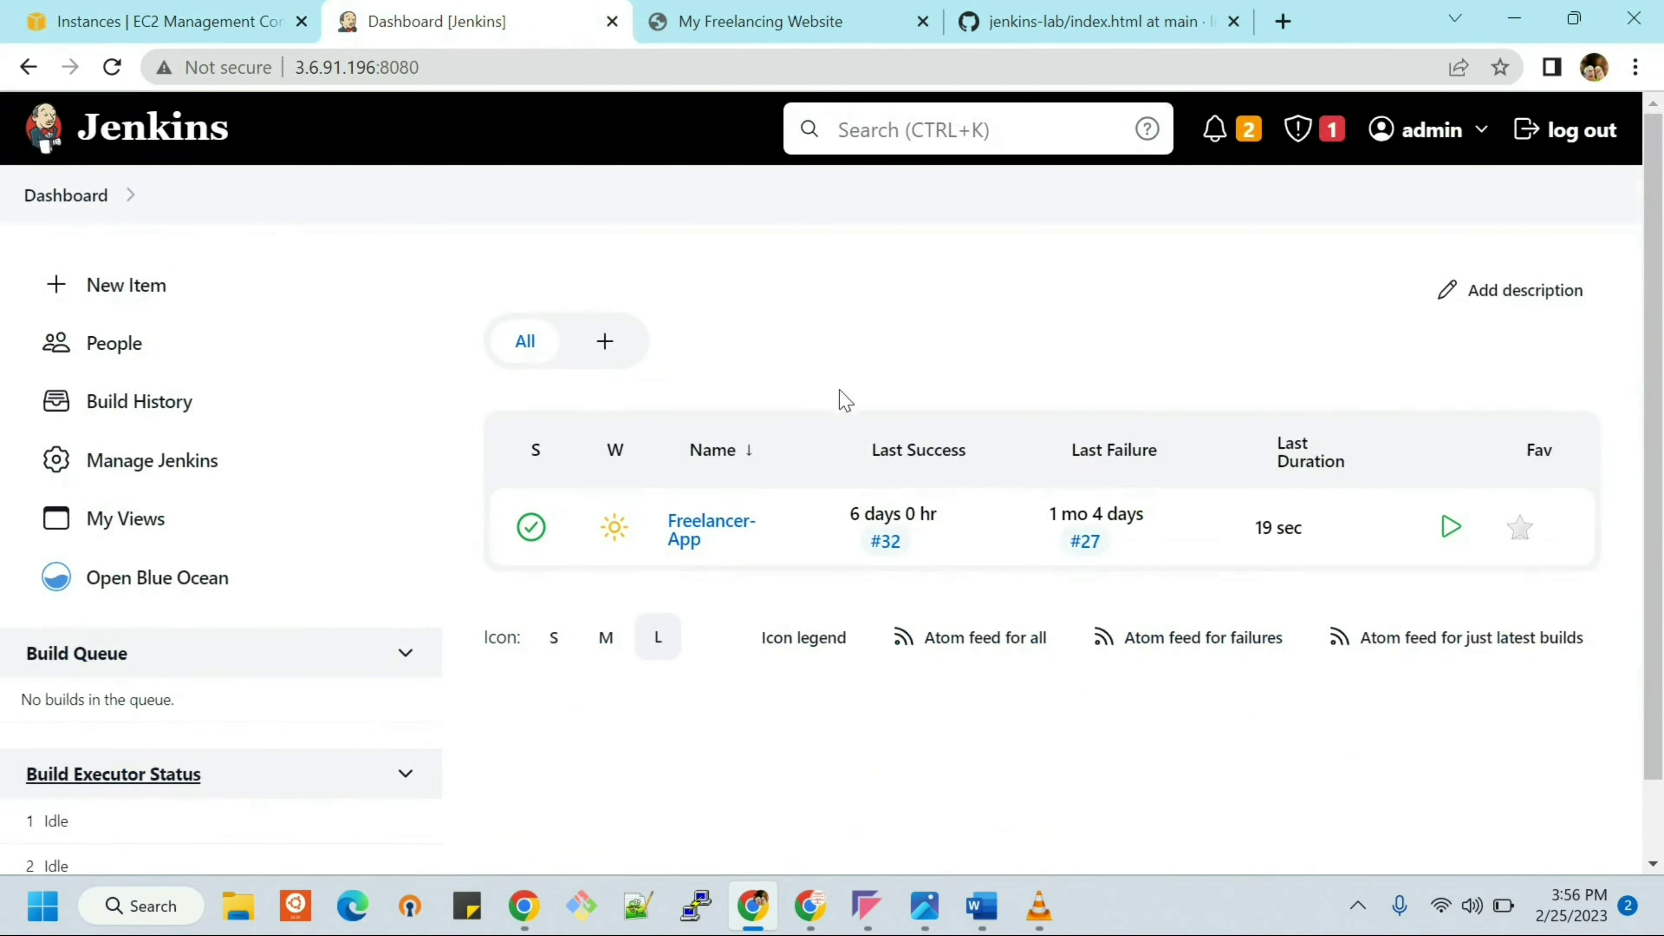
left_click(780, 20)
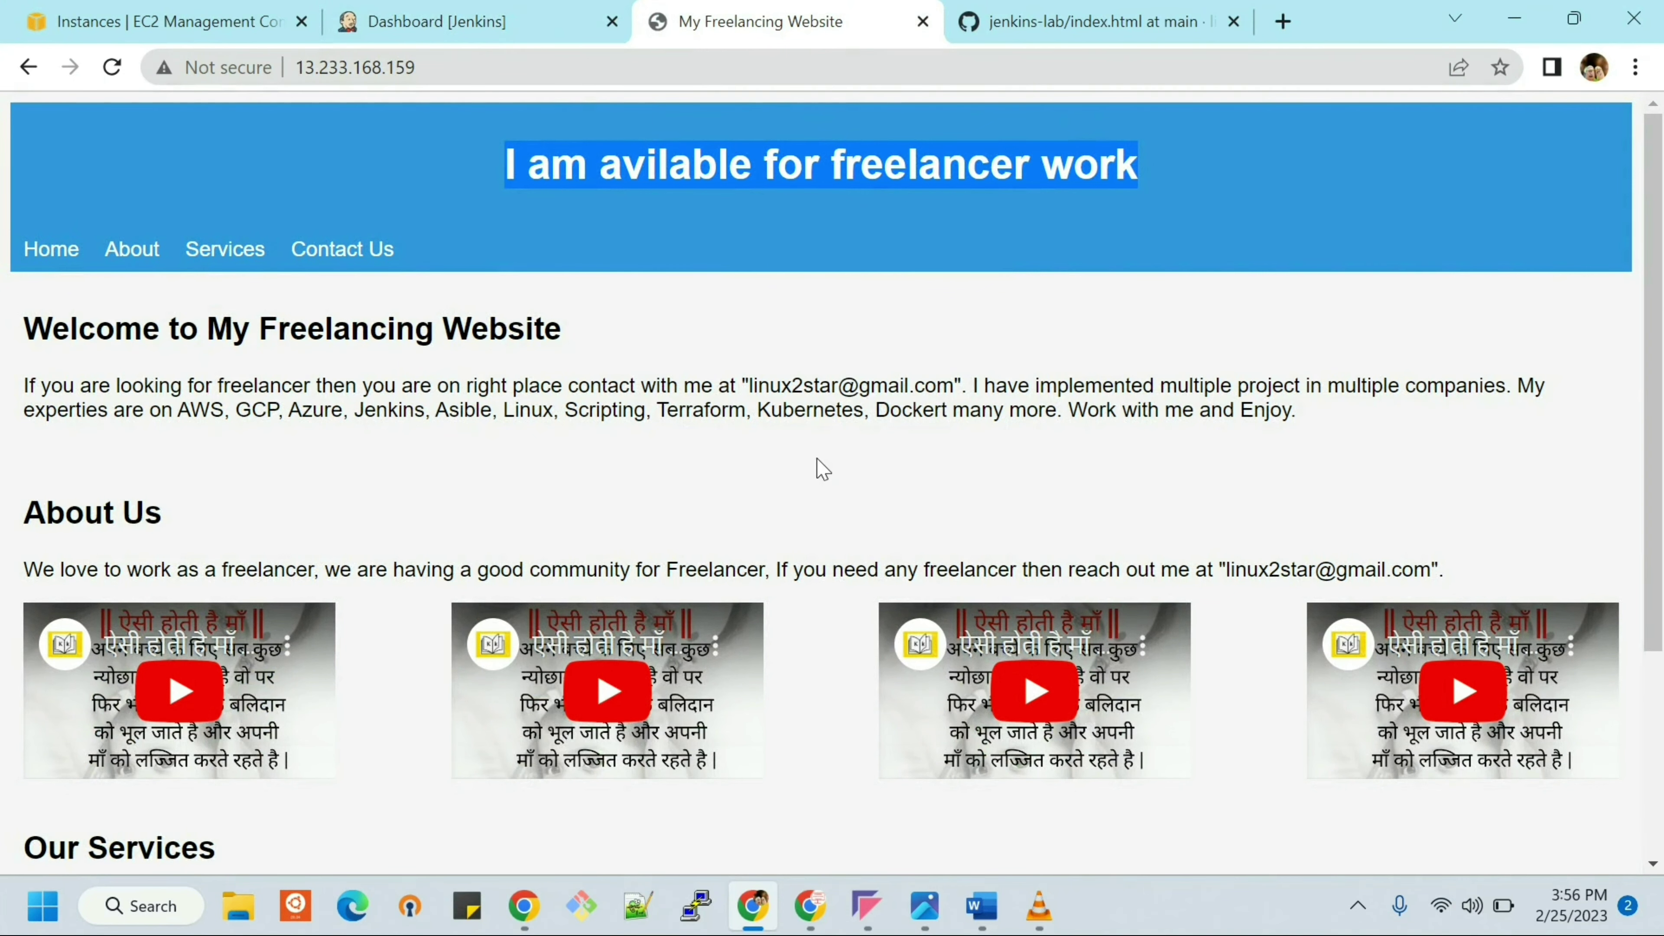
Review the top of index.html in the GitHub repository and open the Freelancer-App pipeline in Jenkins.
left_click(1019, 26)
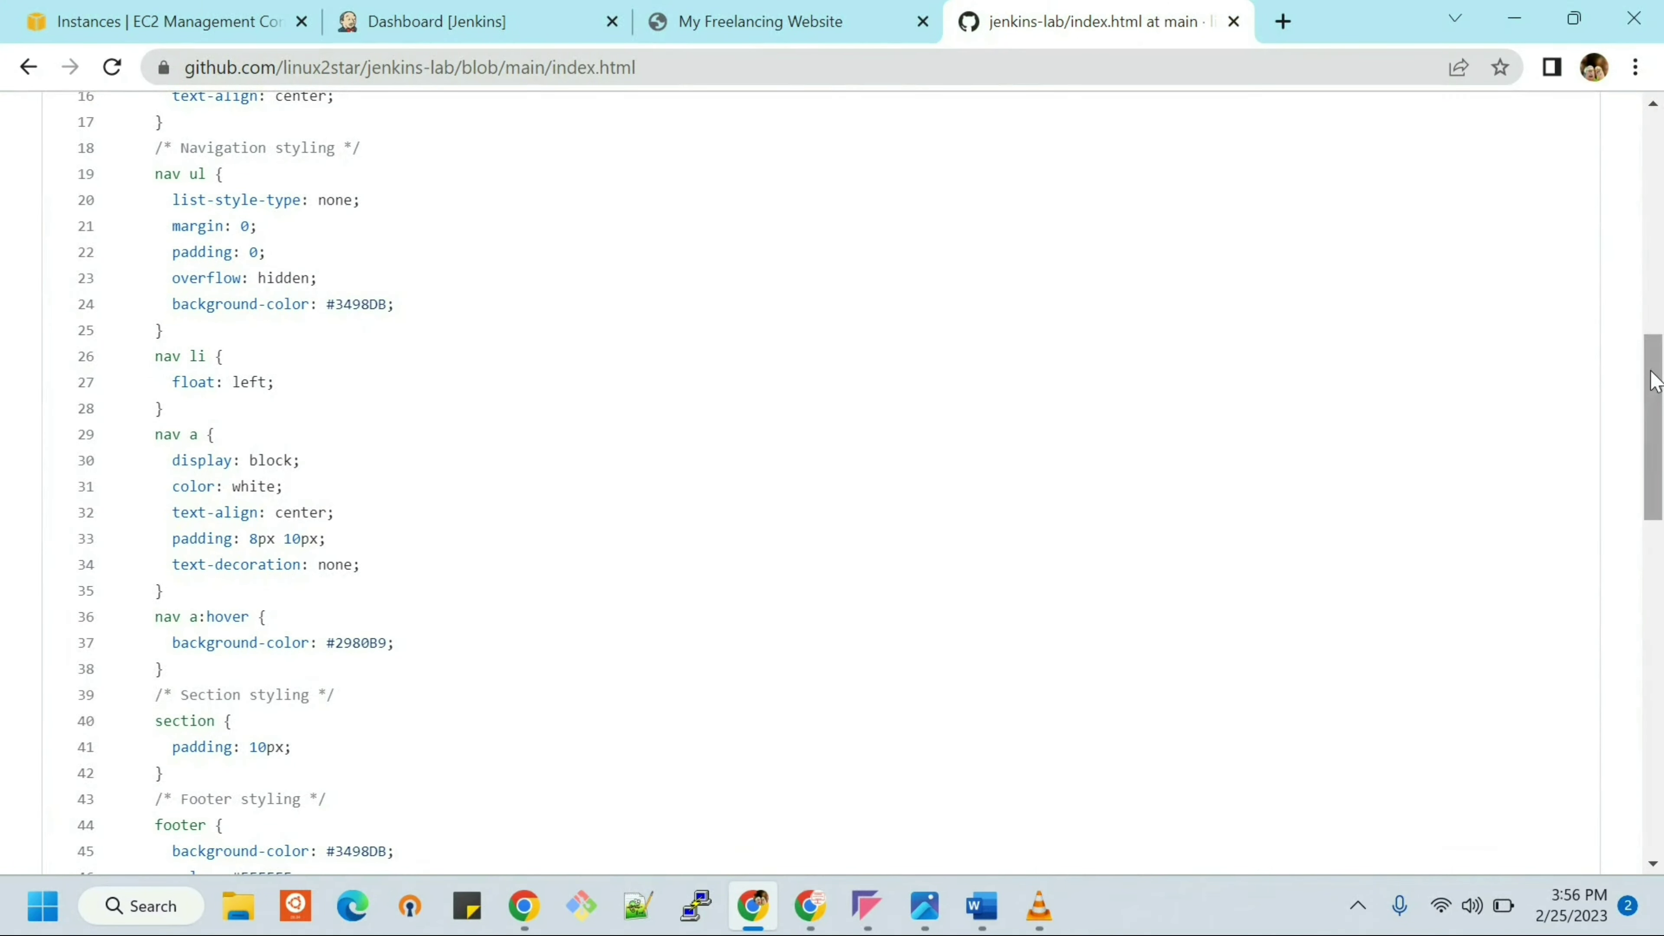
left_click_drag(1656, 380, 1649, 112)
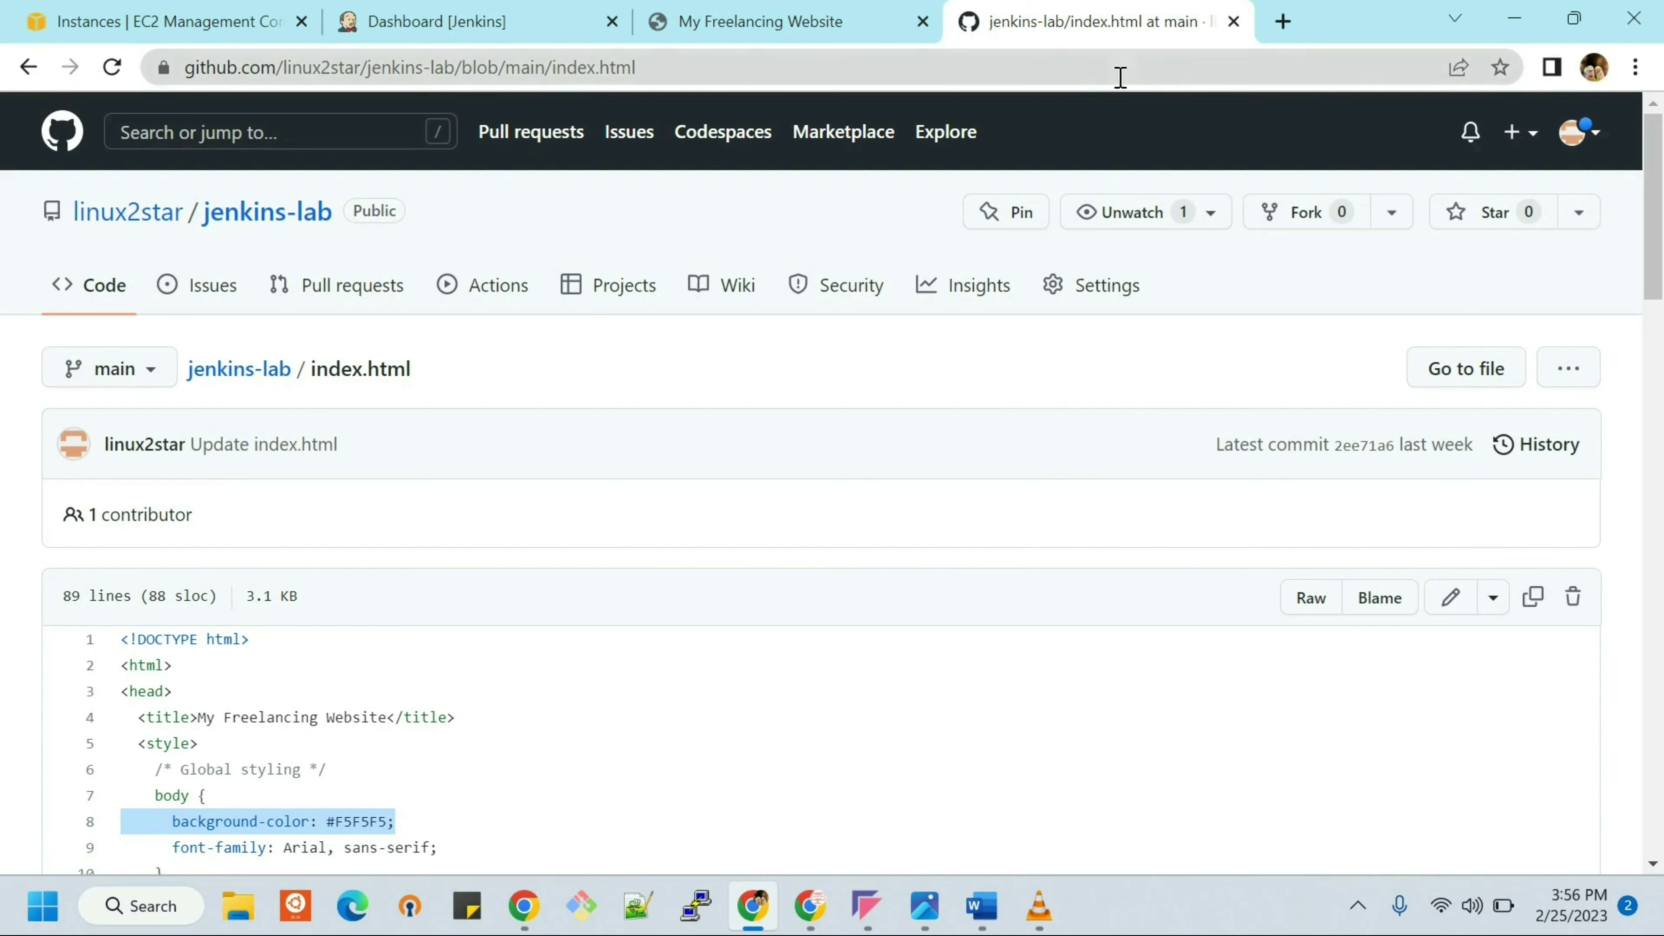
left_click(499, 26)
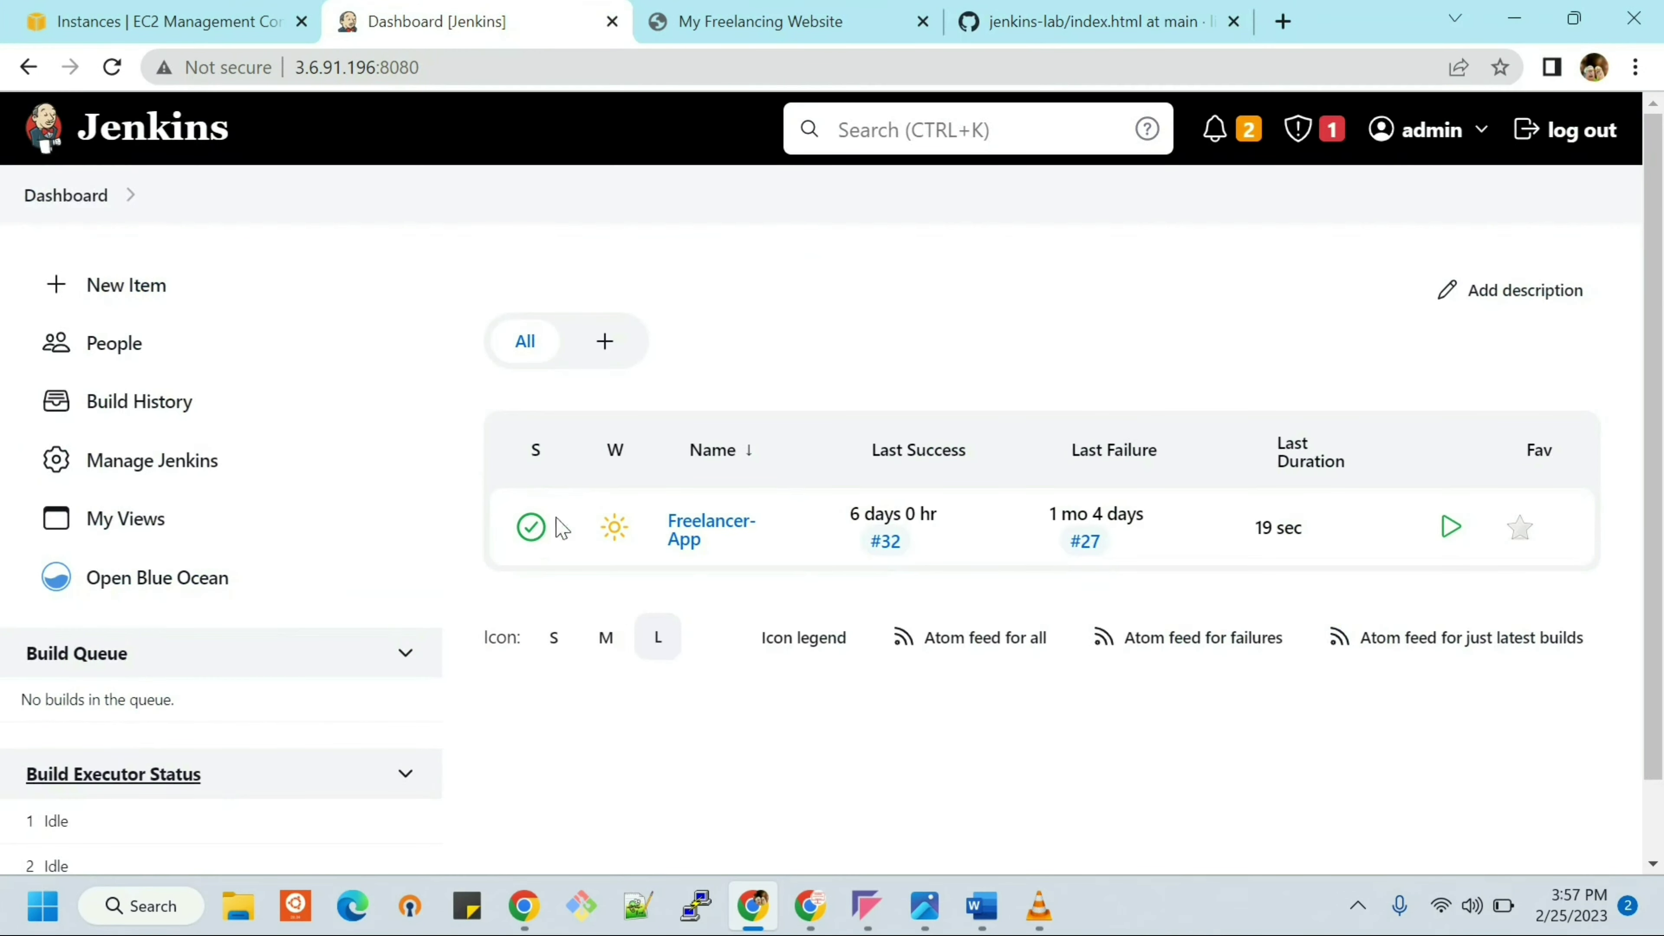
left_click(686, 543)
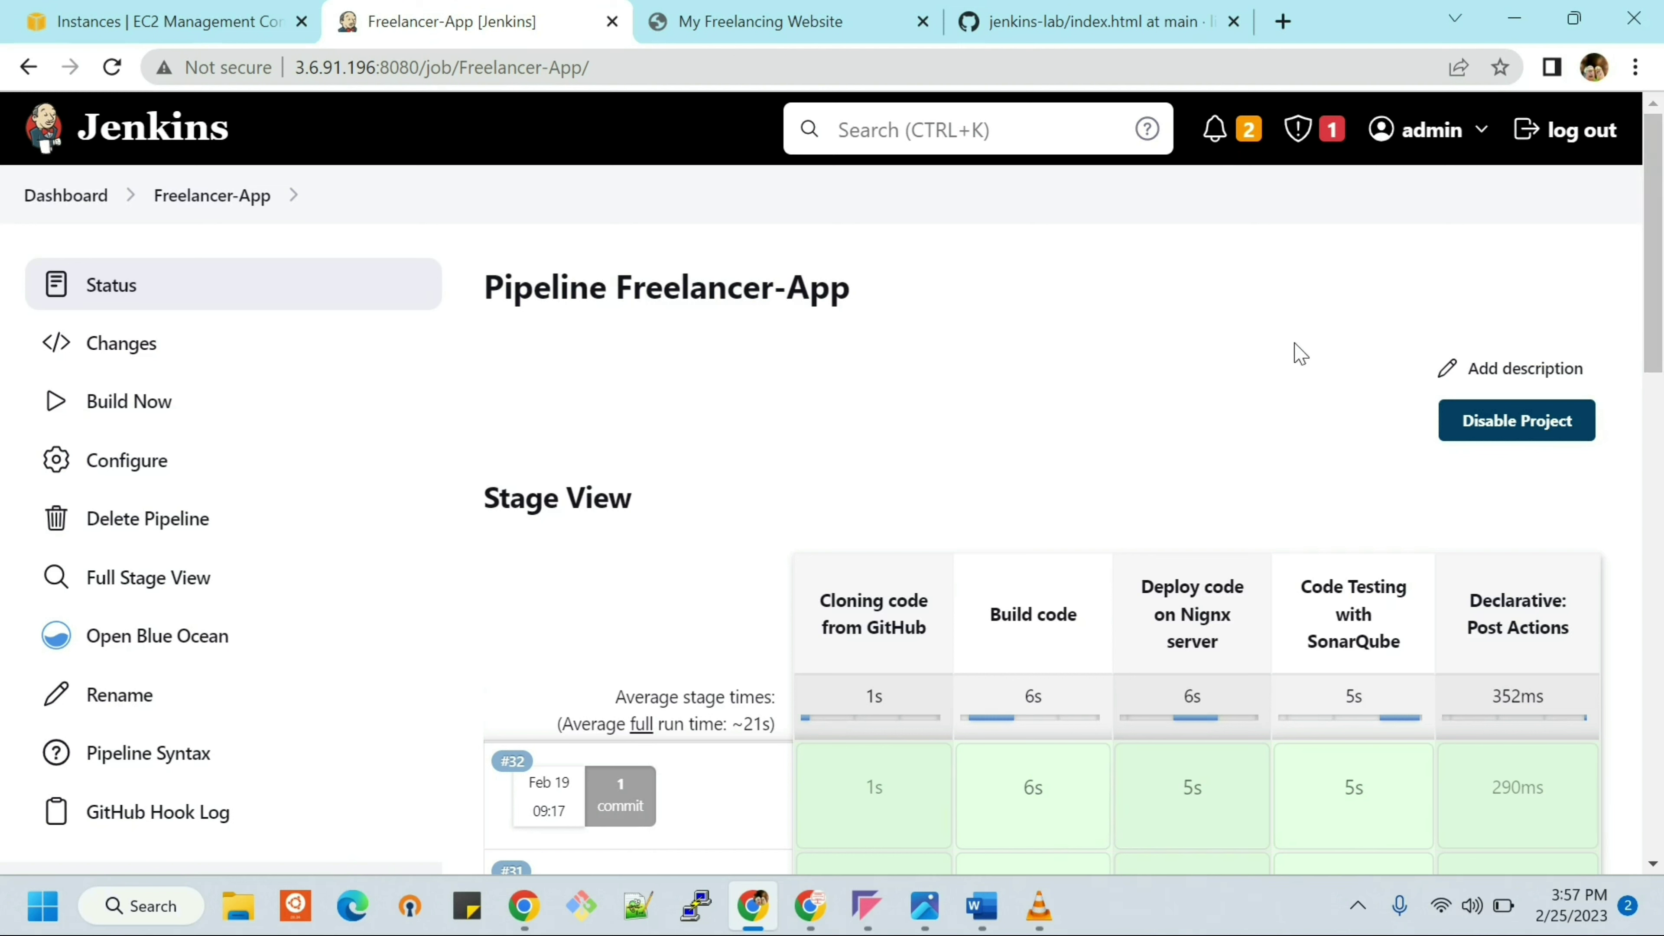
Compare the workflow in jenkins-diagram.png with the Freelancer-App pipeline's "Cloning code from GitHub" stage.
left_click(1153, 22)
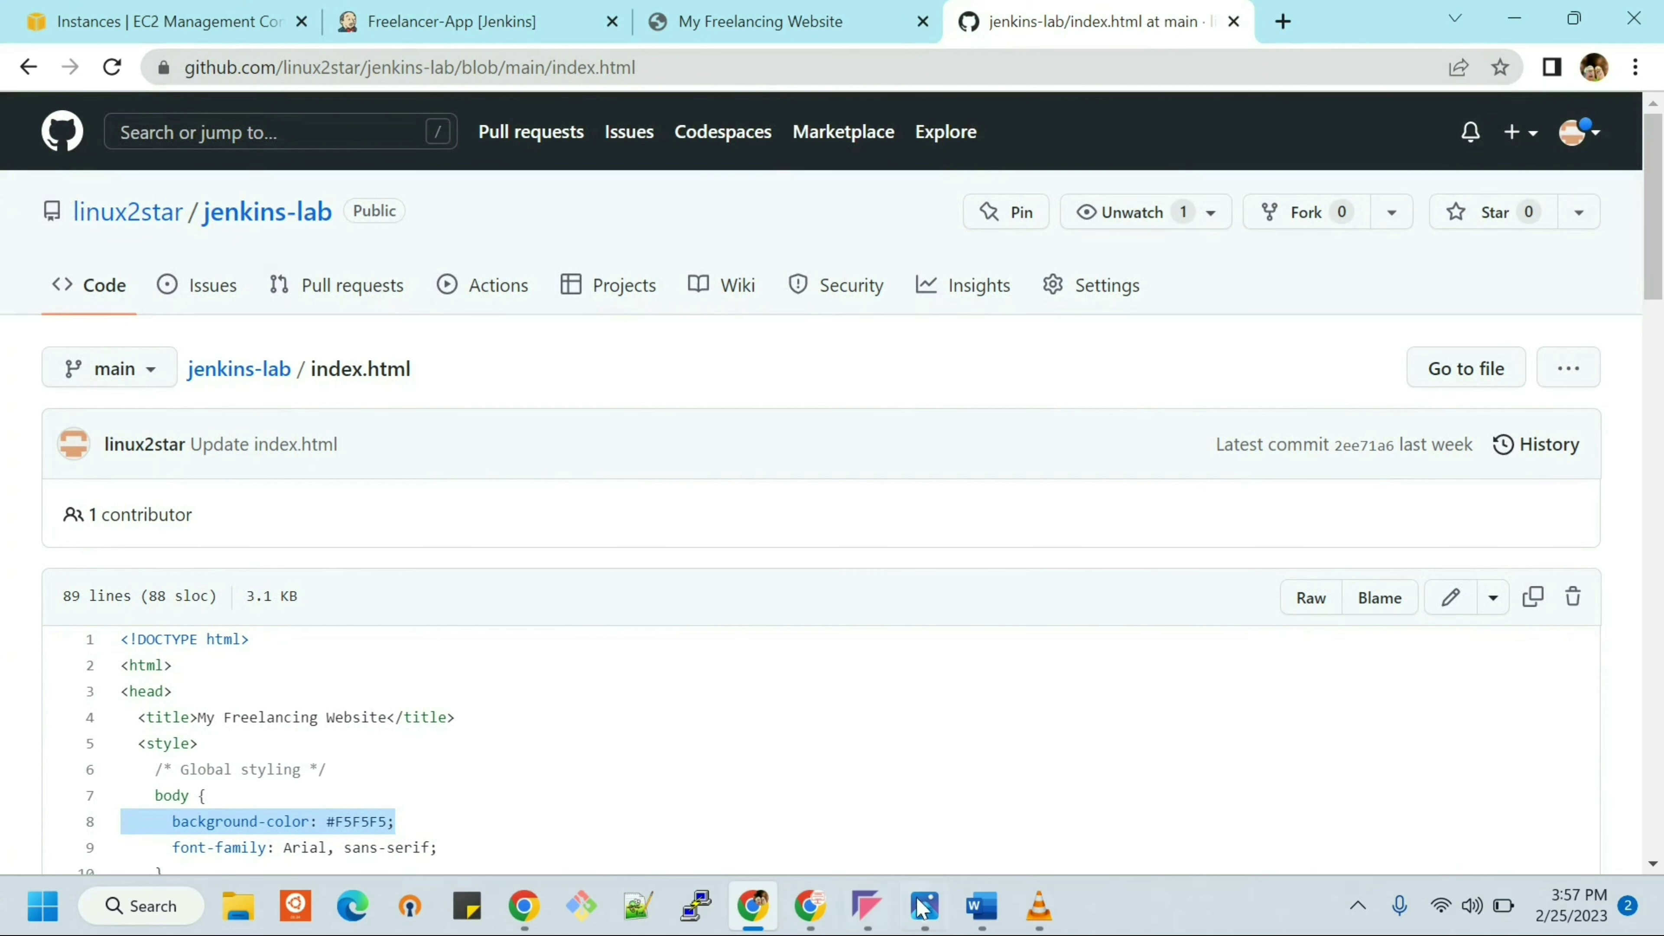
left_click(940, 910)
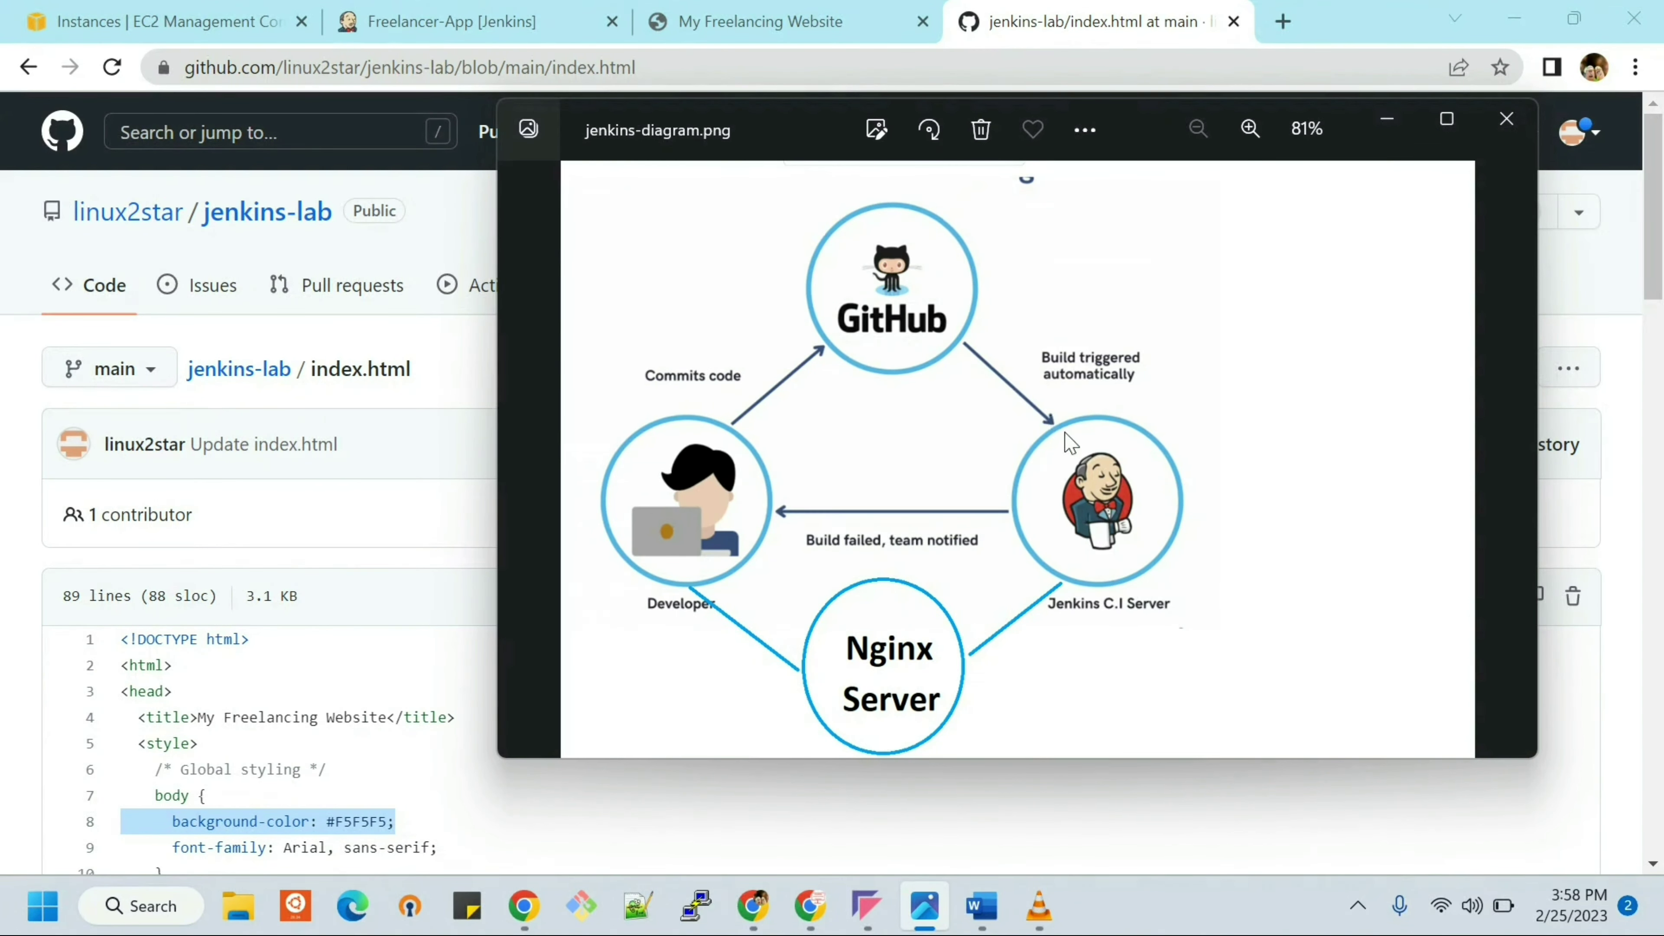
key("alt+Tab")
key("ctrl+2")
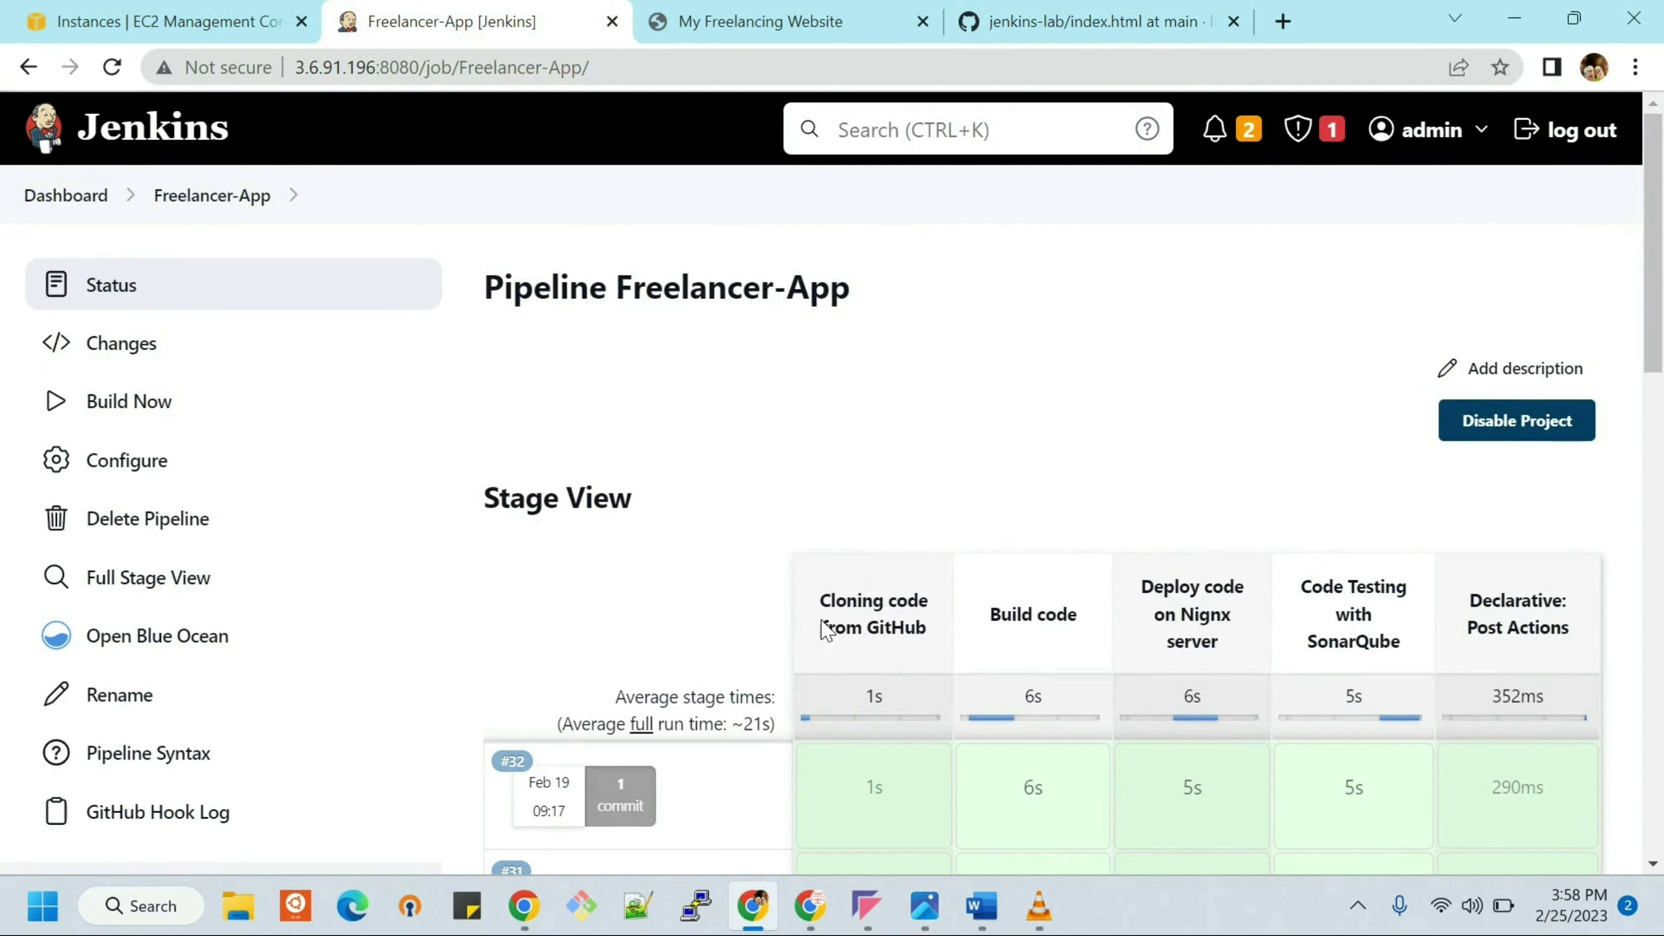
left_click_drag(821, 599, 922, 632)
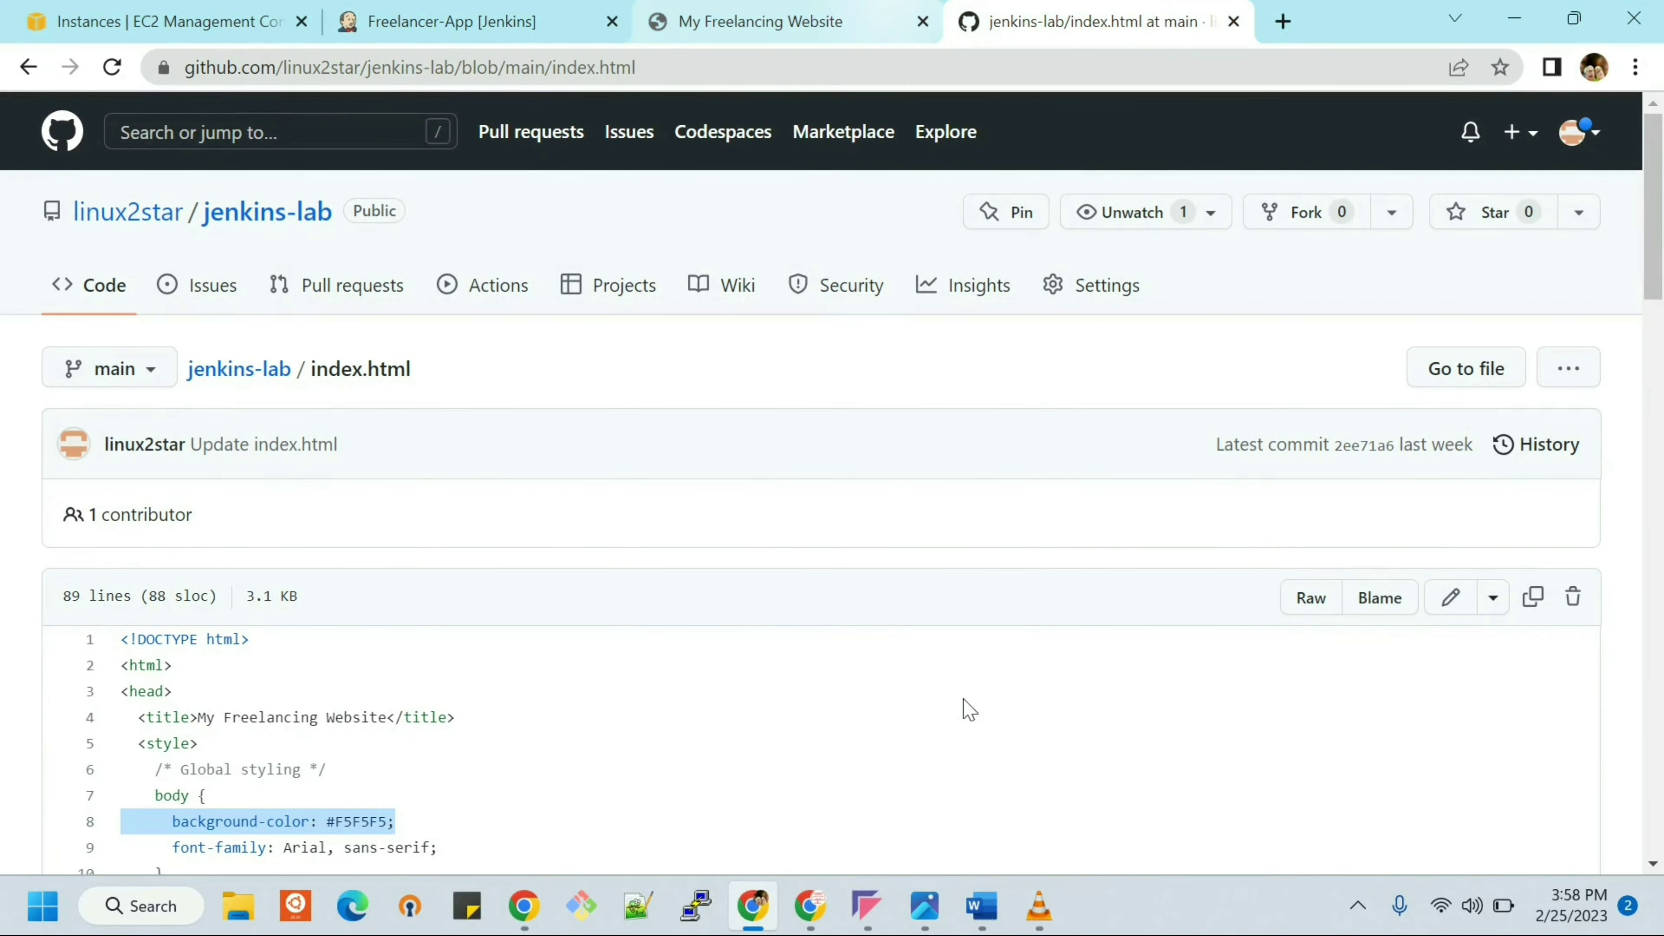
left_click(925, 908)
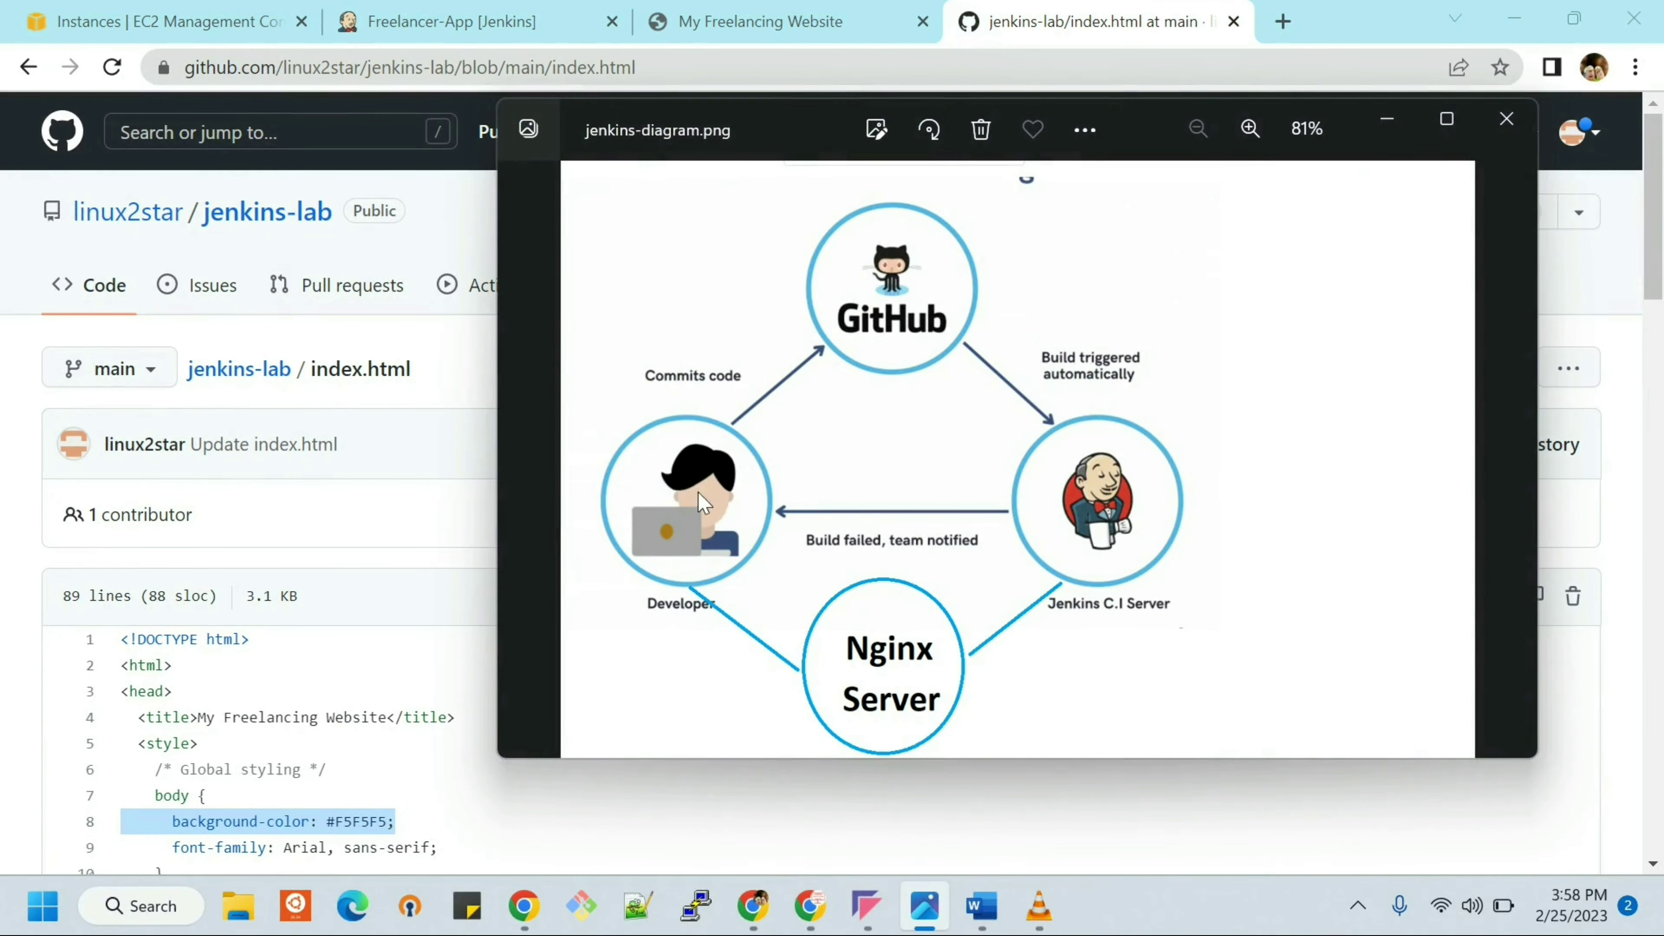